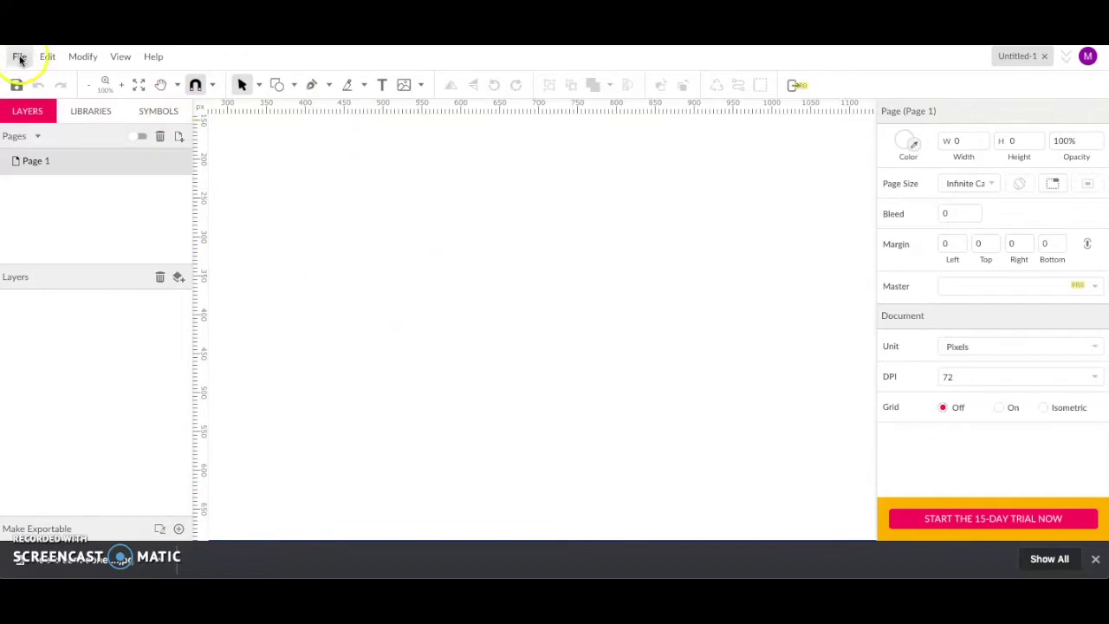
Create a new design 10 in wide and 10 in high
{"action": "left_click", "coordinate": [20, 55]}
{"action": "left_click", "coordinate": [60, 81]}
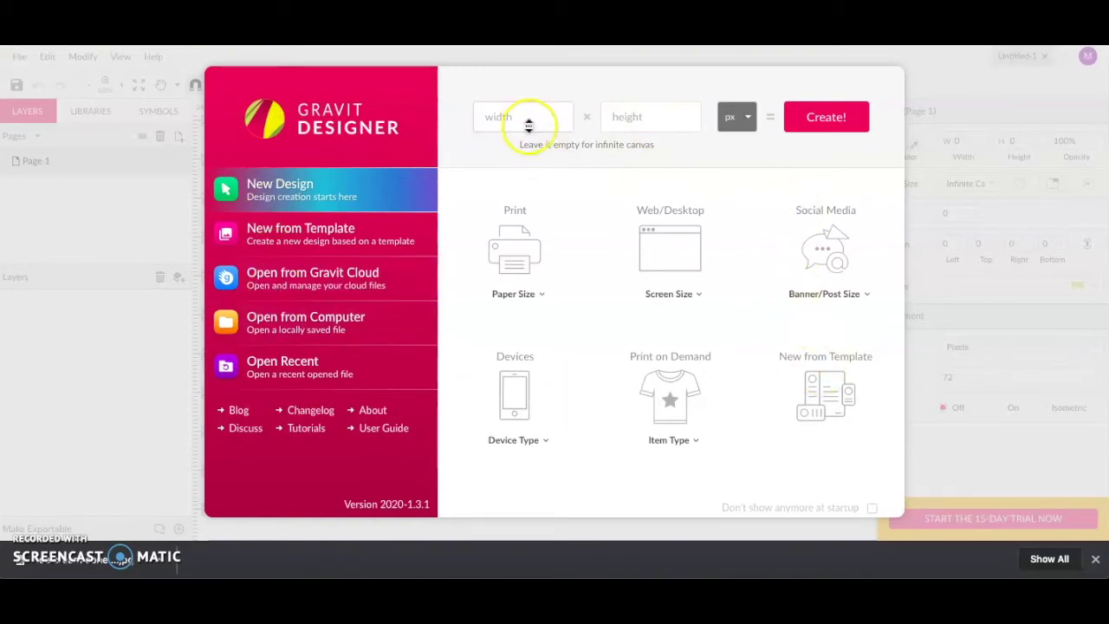
{"action": "left_click", "coordinate": [739, 120]}
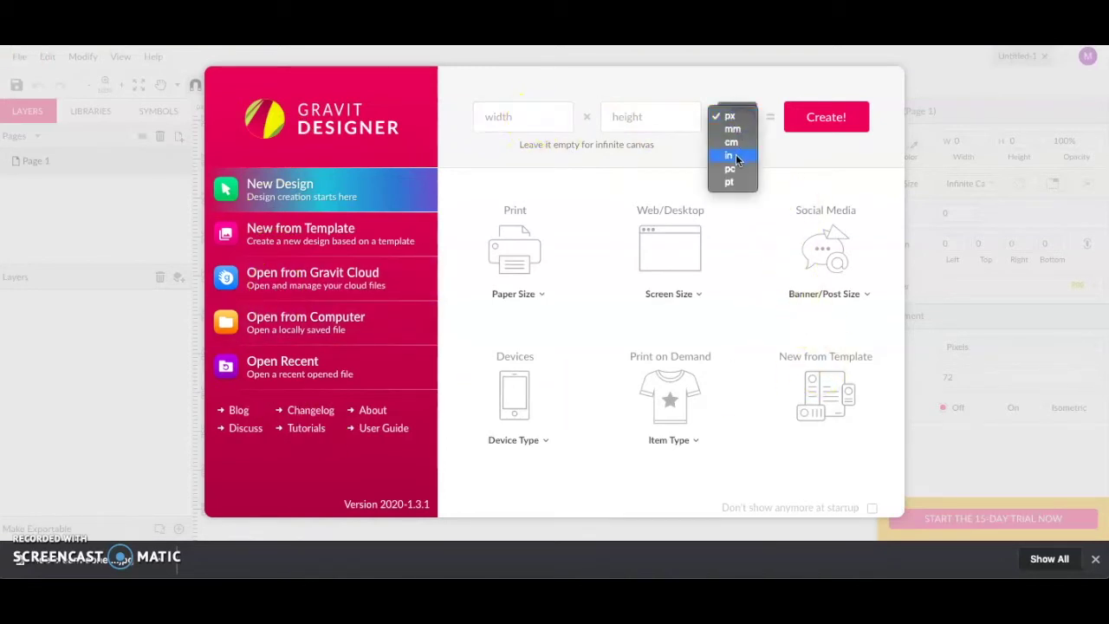
{"action": "left_click", "coordinate": [730, 155]}
{"action": "left_click", "coordinate": [526, 121]}
{"action": "type", "text": "10"}
{"action": "key", "text": "Tab"}
{"action": "type", "text": "10"}
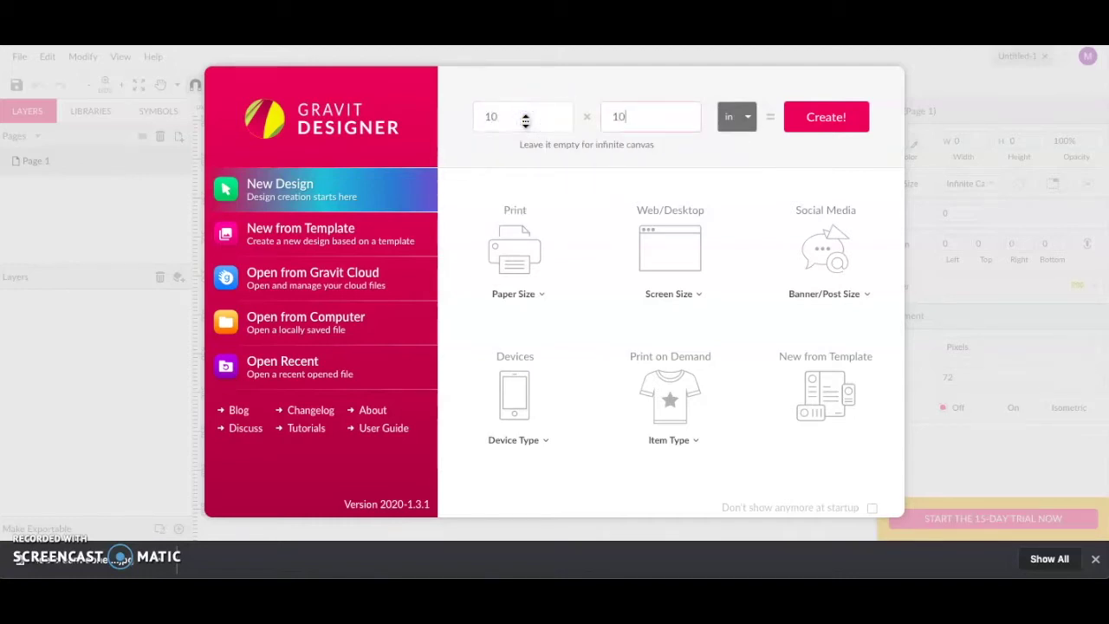
{"action": "left_click", "coordinate": [820, 119]}
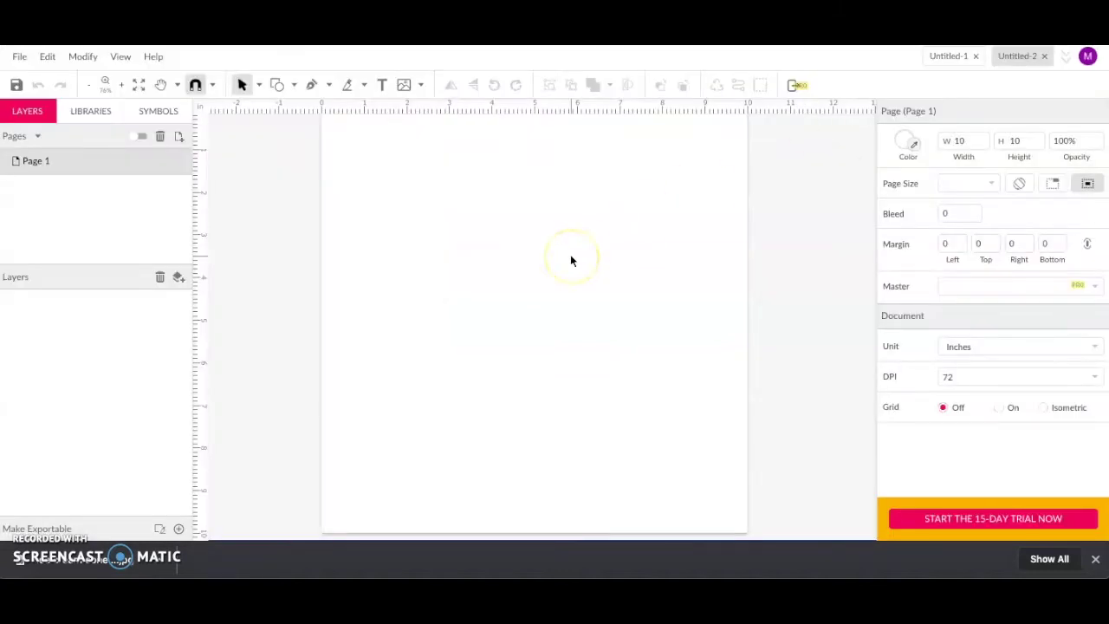
{"action": "left_click", "coordinate": [570, 260]}
{"action": "left_click", "coordinate": [506, 260]}
{"action": "left_click", "coordinate": [495, 245]}
{"action": "left_click", "coordinate": [483, 231]}
Place the ice cream cone photo on the page and move it so it sits centred within the canvas
{"action": "left_click", "coordinate": [421, 85]}
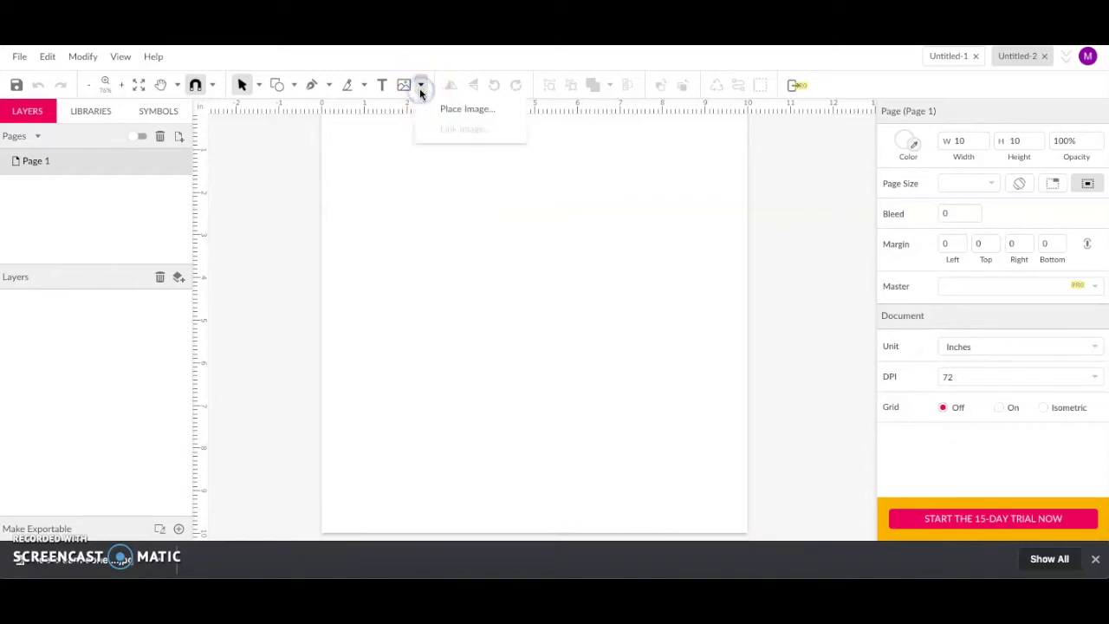
{"action": "left_click", "coordinate": [375, 244]}
{"action": "left_click", "coordinate": [278, 407]}
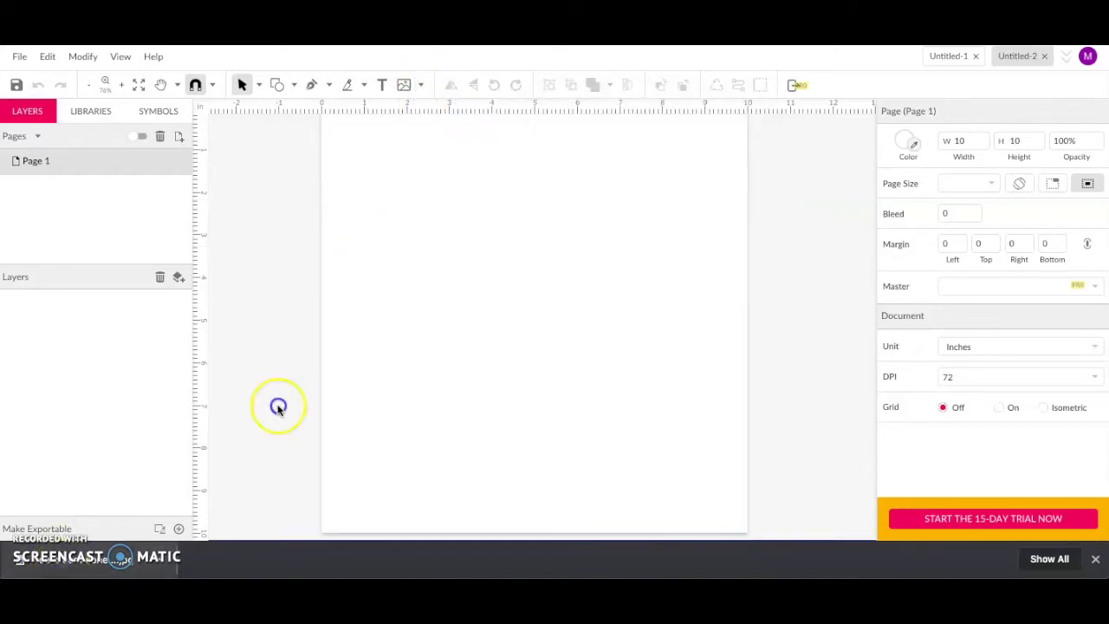
{"action": "left_click", "coordinate": [436, 250]}
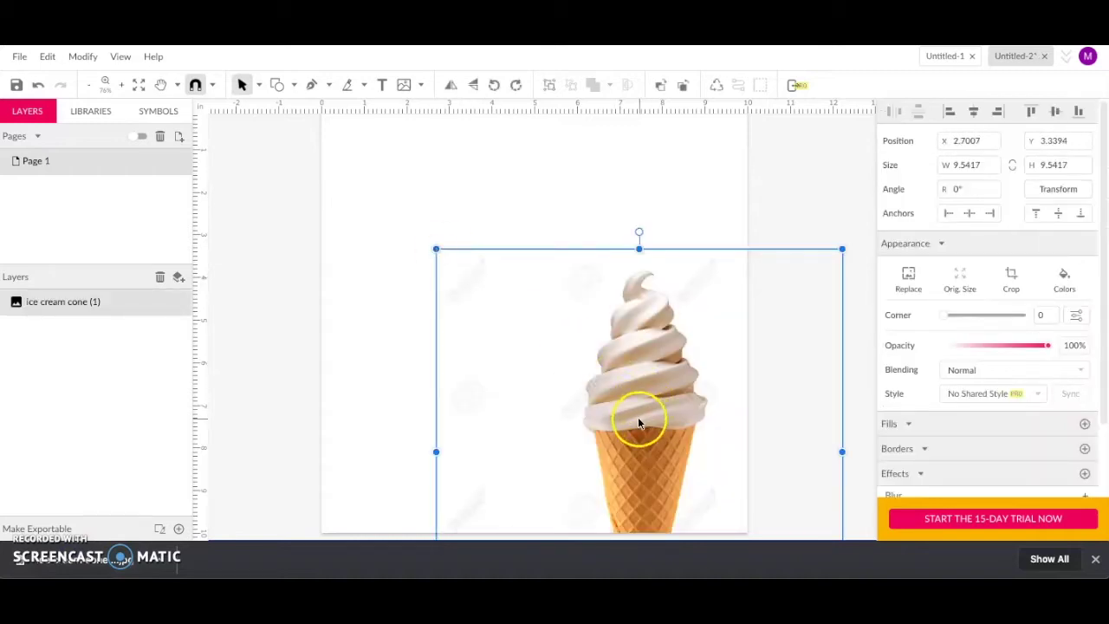
{"action": "left_click_drag", "start_coordinate": [639, 422], "coordinate": [531, 287]}
{"action": "left_click", "coordinate": [304, 328]}
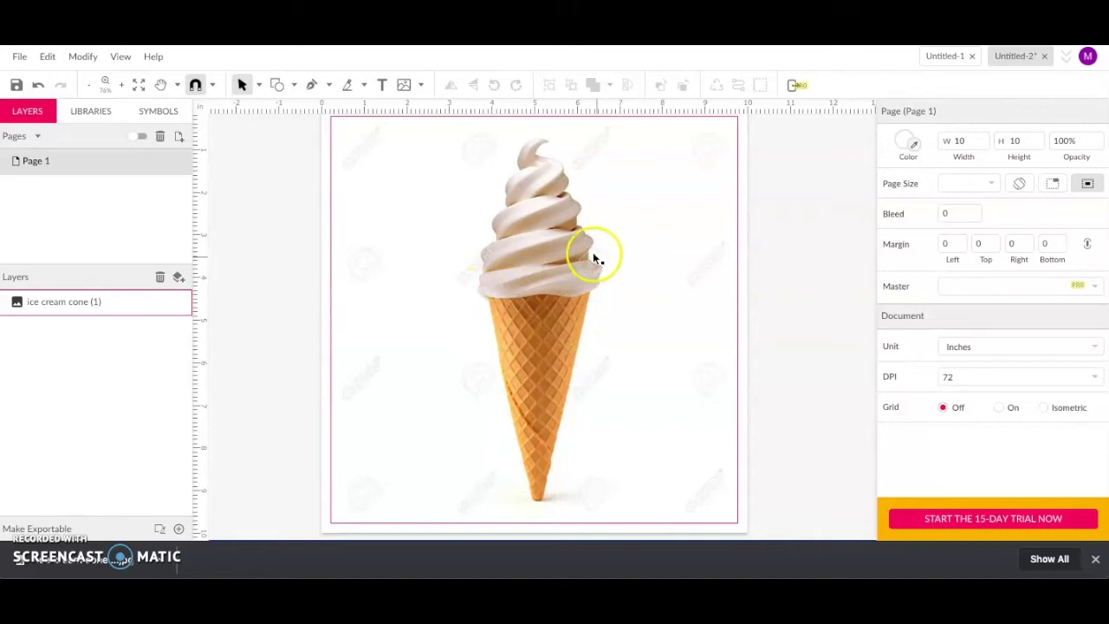
{"action": "mouse_move", "coordinate": [548, 170]}
{"action": "left_mouse_down"}
{"action": "mouse_move", "coordinate": [529, 148]}
{"action": "mouse_move", "coordinate": [539, 253]}
{"action": "mouse_move", "coordinate": [506, 299]}
{"action": "mouse_move", "coordinate": [587, 274]}
{"action": "mouse_move", "coordinate": [495, 324]}
{"action": "mouse_move", "coordinate": [564, 179]}
{"action": "left_mouse_up"}
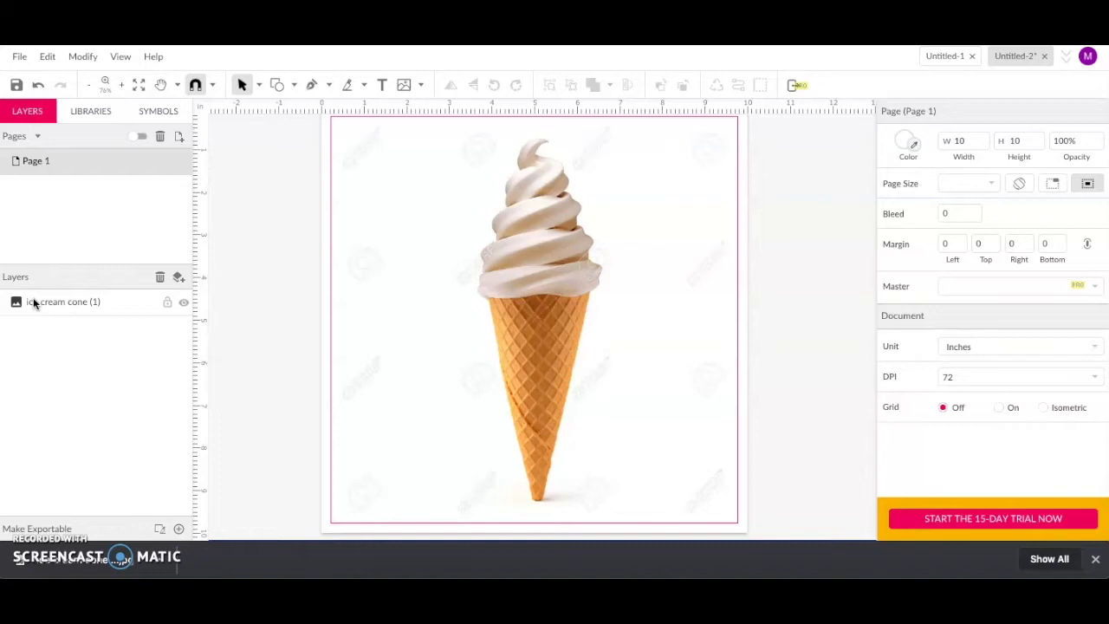
Activate the Pen tool and set its border colour to cyan, #00FFFF
{"action": "left_click", "coordinate": [312, 85]}
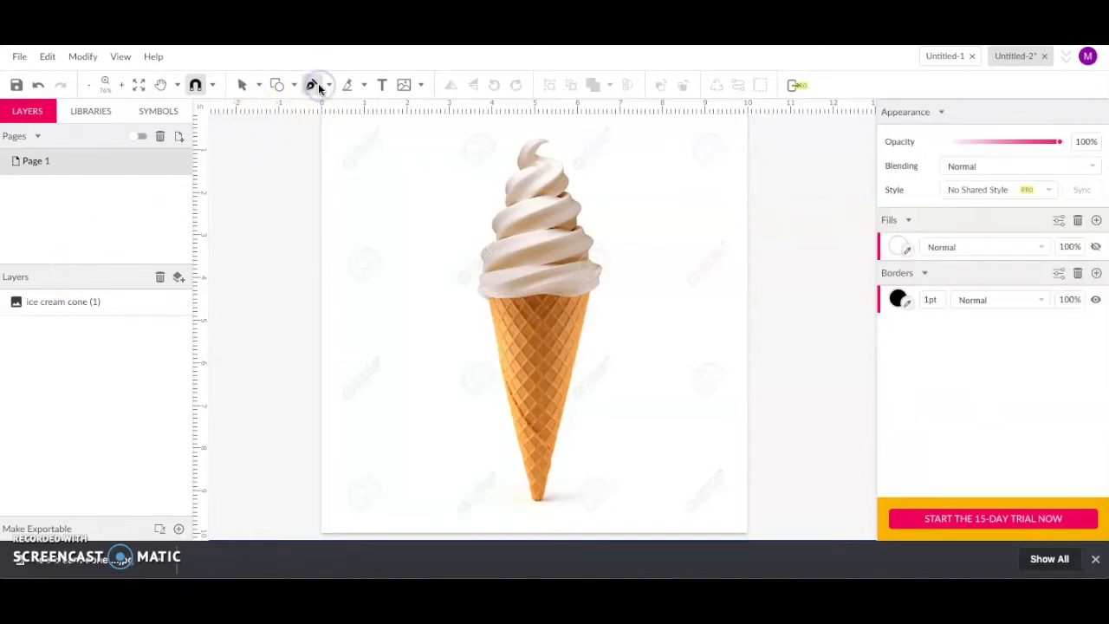
{"action": "left_click", "coordinate": [898, 299]}
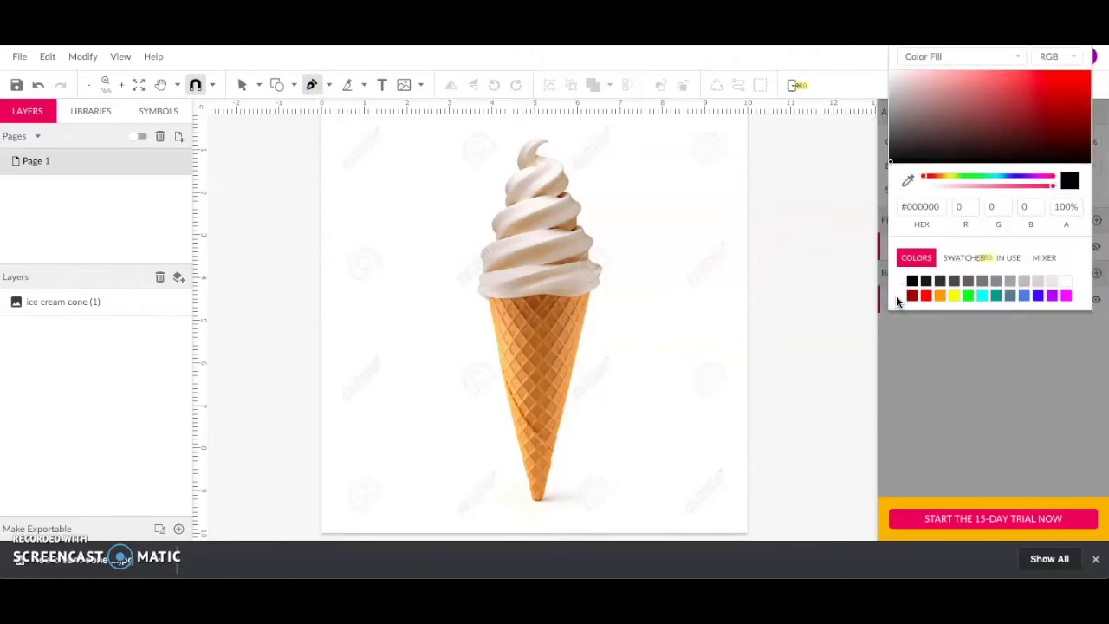
{"action": "left_click", "coordinate": [984, 297]}
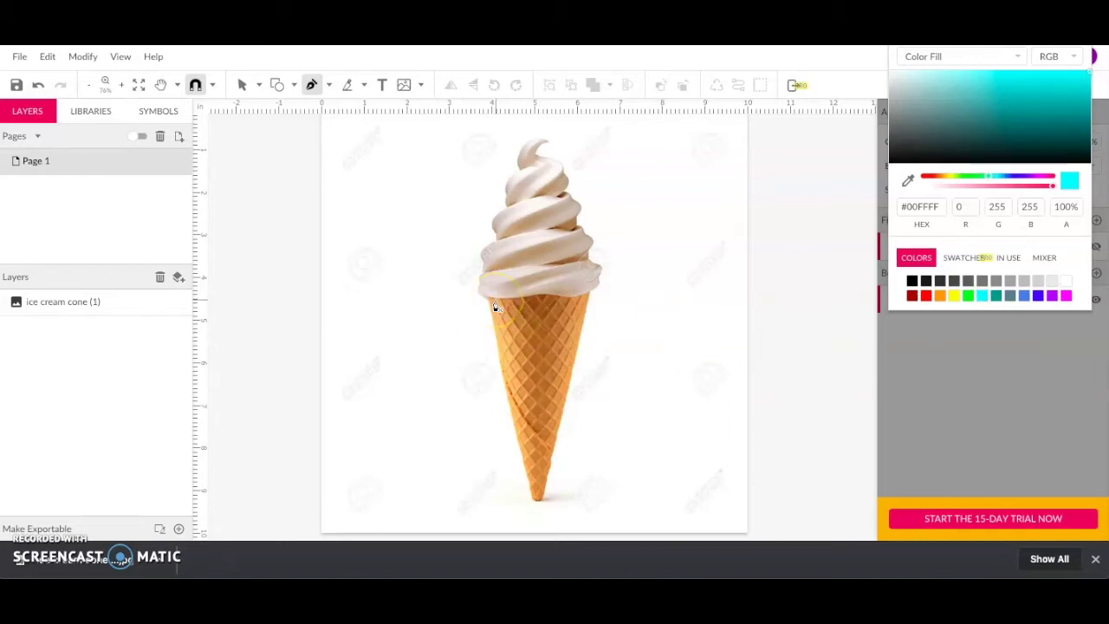
Start a Pen path inside the lowest ice cream swirl, just above the cone's upper left corner
{"action": "scroll", "coordinate": [496, 307], "scroll_direction": "up", "scroll_amount": 5}
{"action": "scroll", "coordinate": [496, 306], "scroll_direction": "down", "scroll_amount": 2}
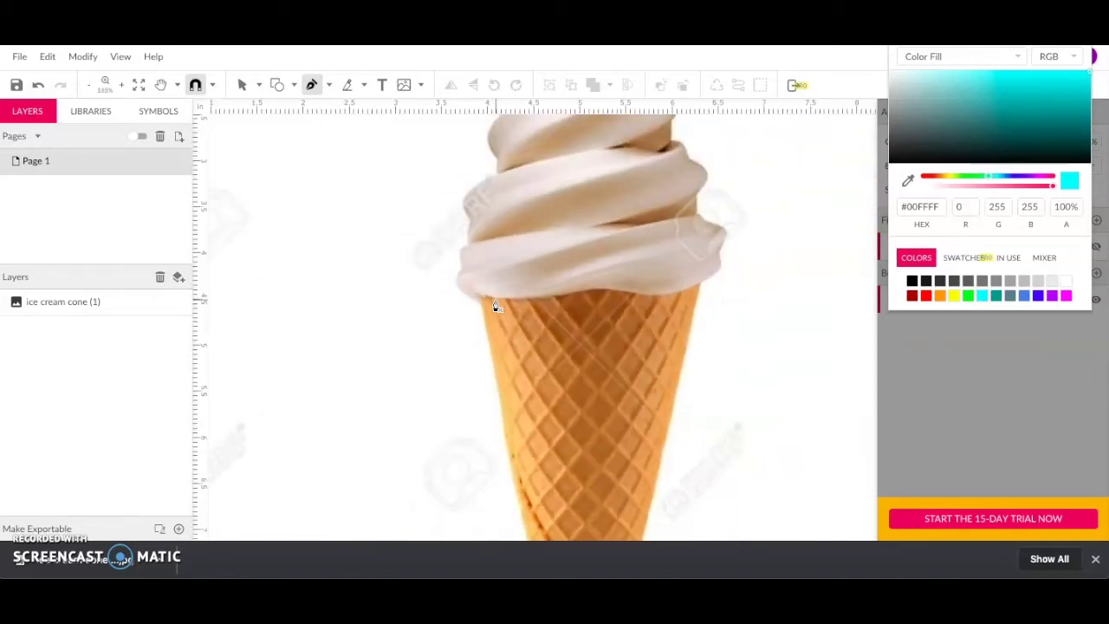
{"action": "scroll", "coordinate": [495, 307], "scroll_direction": "down", "scroll_amount": 5}
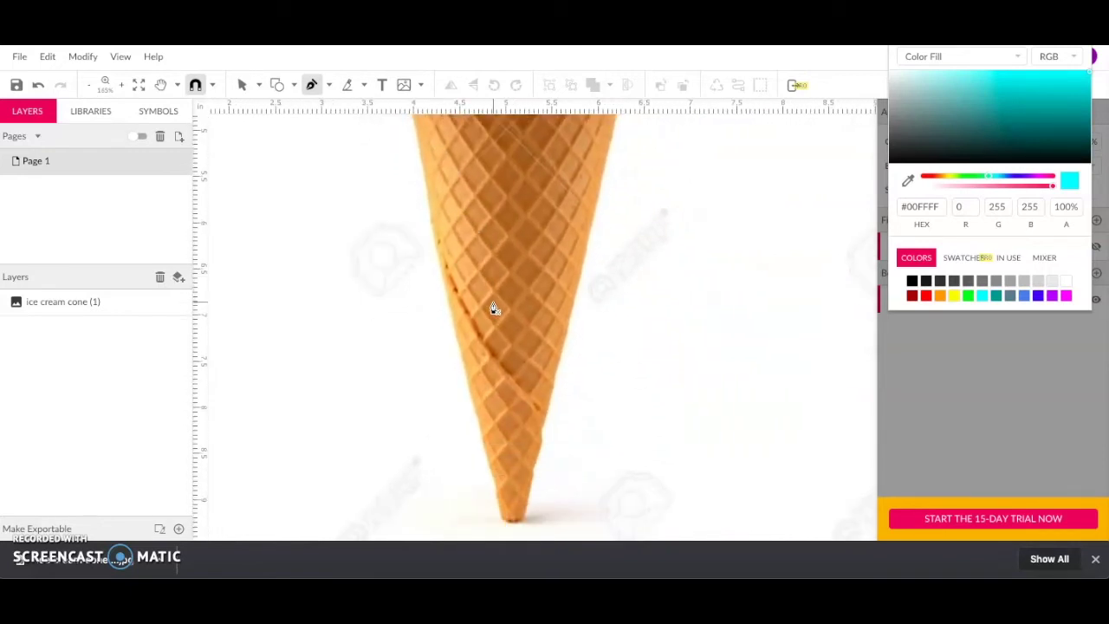
{"action": "scroll", "coordinate": [496, 307], "scroll_direction": "down", "scroll_amount": 1}
{"action": "scroll", "coordinate": [487, 246], "scroll_direction": "up", "scroll_amount": 2}
{"action": "scroll", "coordinate": [487, 246], "scroll_direction": "down", "scroll_amount": 2}
{"action": "scroll", "coordinate": [487, 247], "scroll_direction": "down", "scroll_amount": 2}
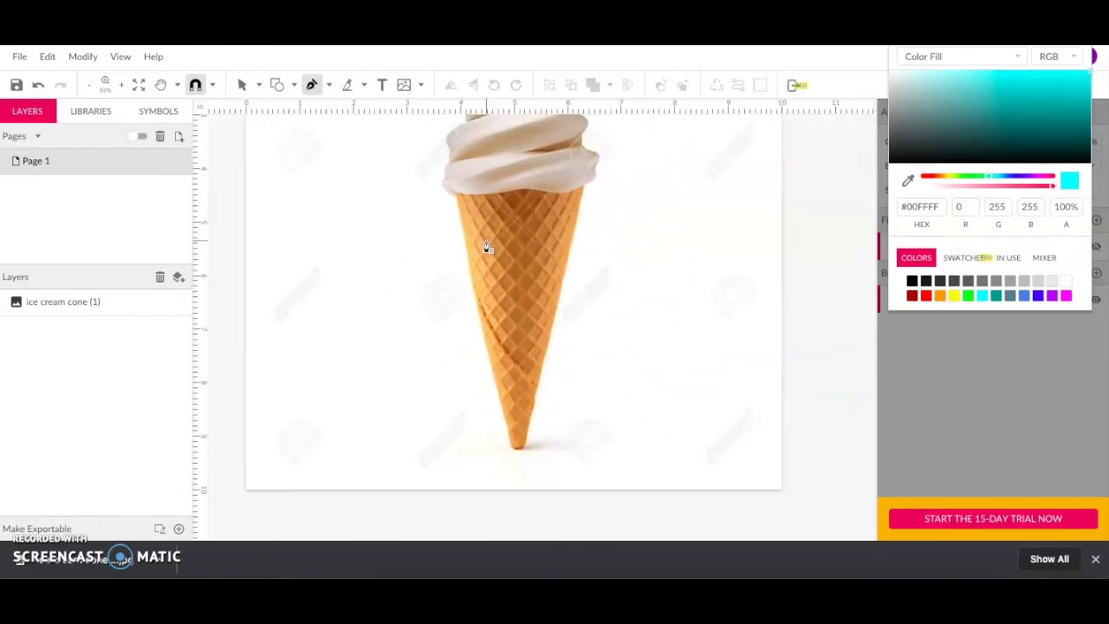
{"action": "left_click", "coordinate": [458, 168]}
{"action": "left_click", "coordinate": [454, 178]}
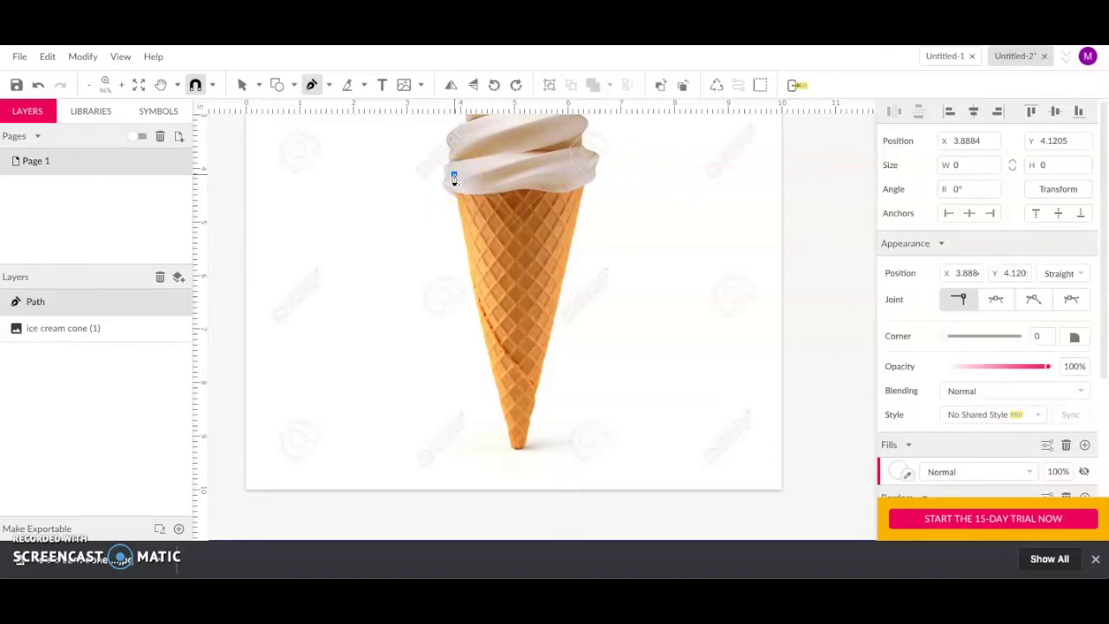
Run the path down the cone's left edge to a point just above the tip and remove that point's outgoing handle
{"action": "left_click", "coordinate": [475, 362]}
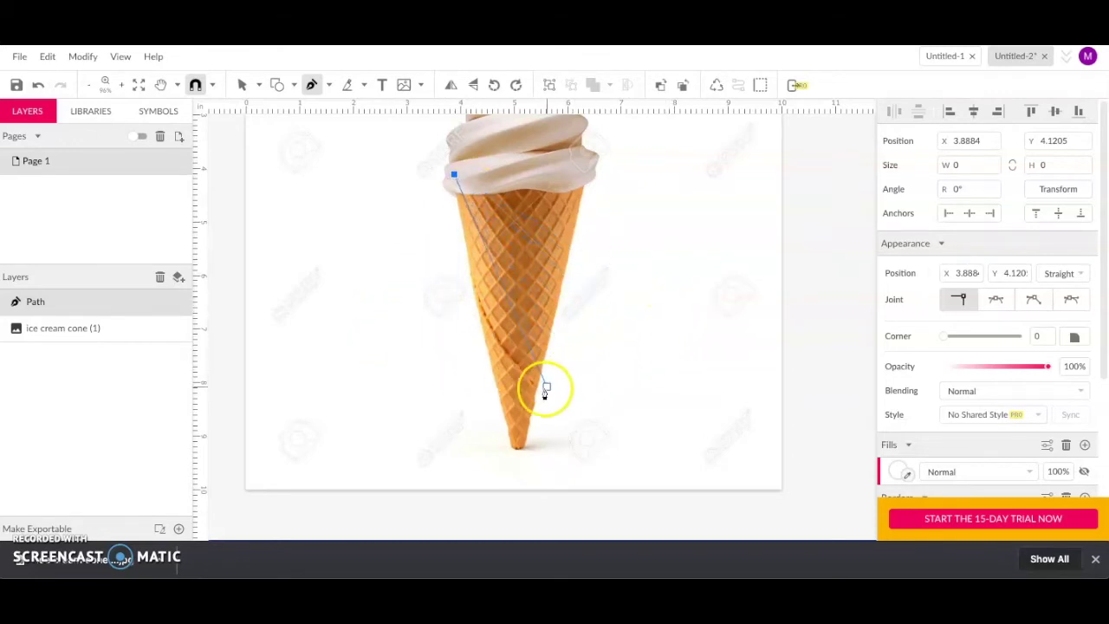
{"action": "left_click", "coordinate": [510, 446]}
{"action": "scroll", "coordinate": [510, 446], "scroll_direction": "up", "scroll_amount": 5}
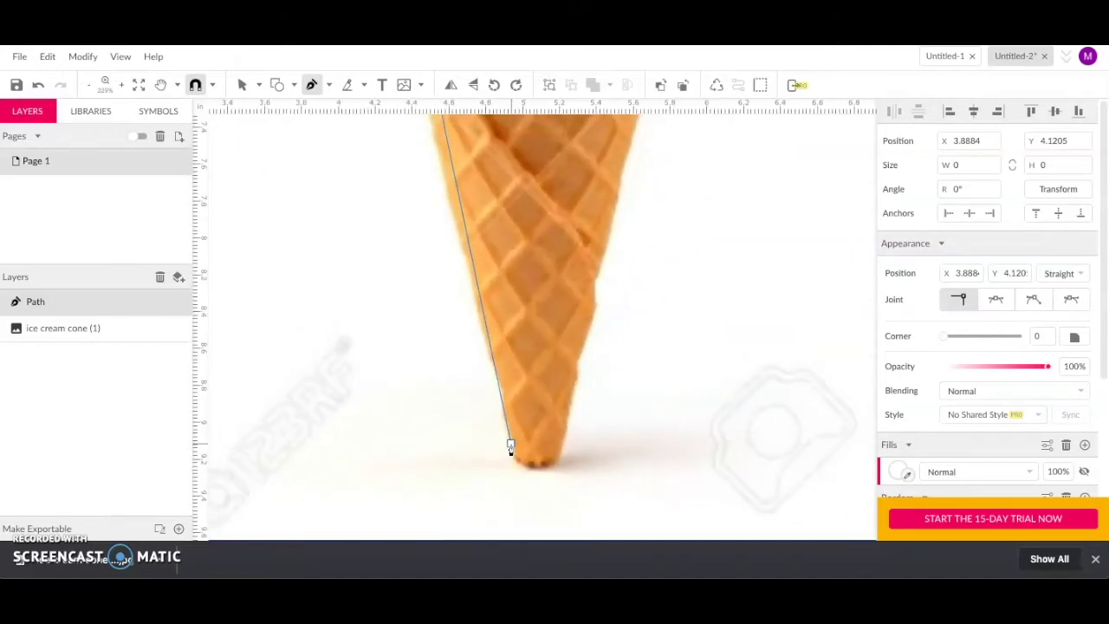
{"action": "left_click", "coordinate": [532, 485]}
{"action": "scroll", "coordinate": [503, 405], "scroll_direction": "down", "scroll_amount": 4}
{"action": "left_click_drag", "start_coordinate": [492, 386], "coordinate": [507, 425]}
{"action": "left_click_drag", "start_coordinate": [528, 509], "coordinate": [534, 530]}
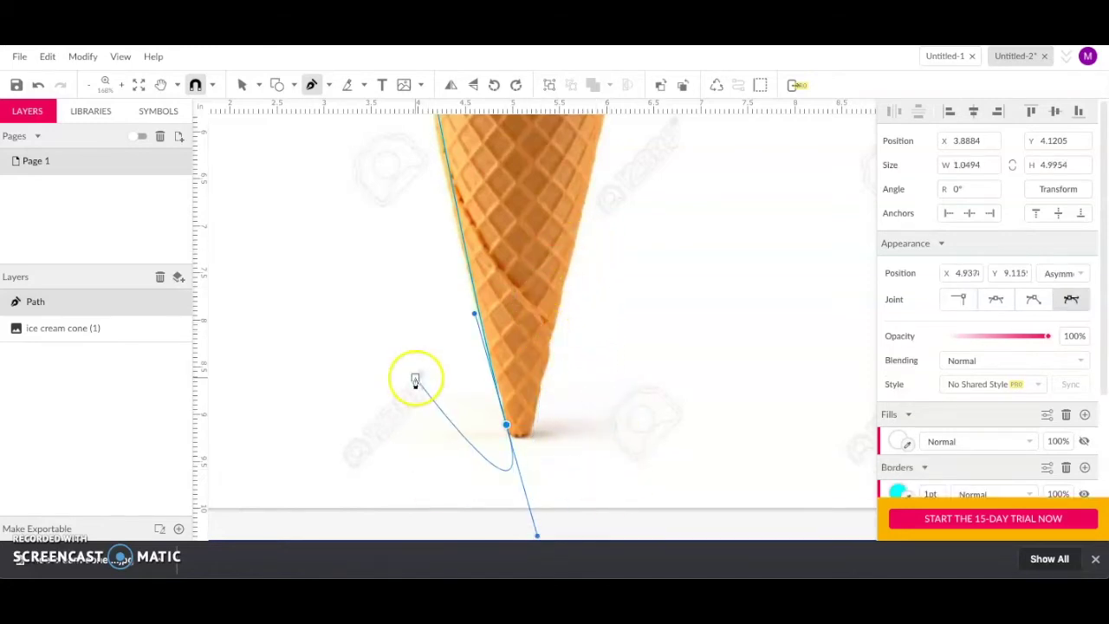
{"action": "left_click", "coordinate": [350, 272]}
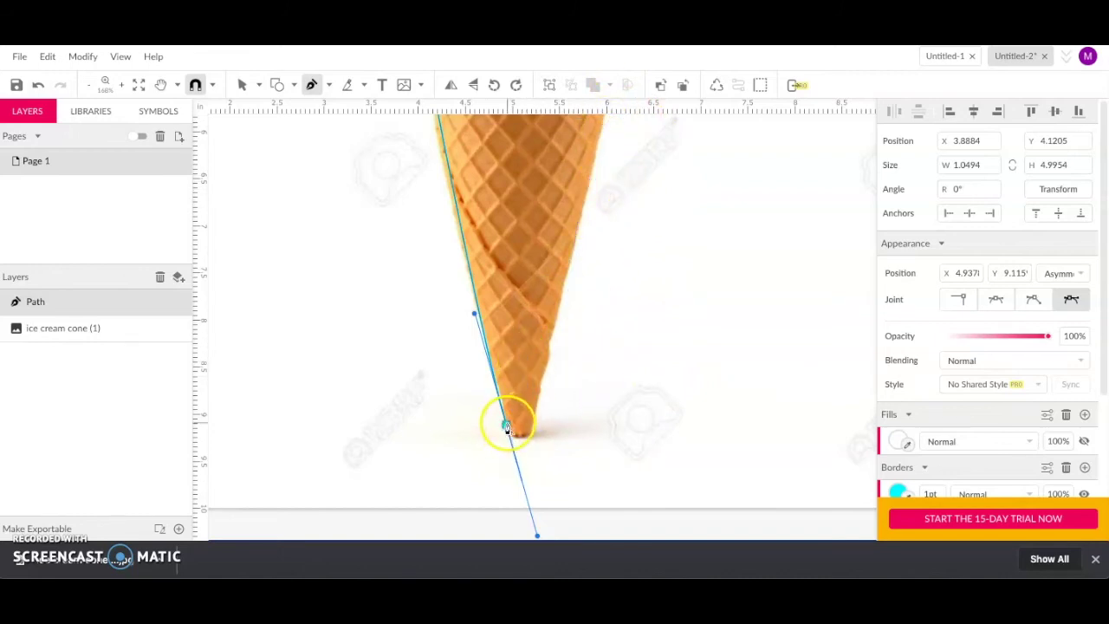
{"action": "left_click", "coordinate": [507, 424]}
Curve the path around the cone's rounded tip with one point at its base and one on the lower right edge
{"action": "scroll", "coordinate": [525, 449], "scroll_direction": "up", "scroll_amount": 5}
{"action": "scroll", "coordinate": [529, 449], "scroll_direction": "up", "scroll_amount": 1}
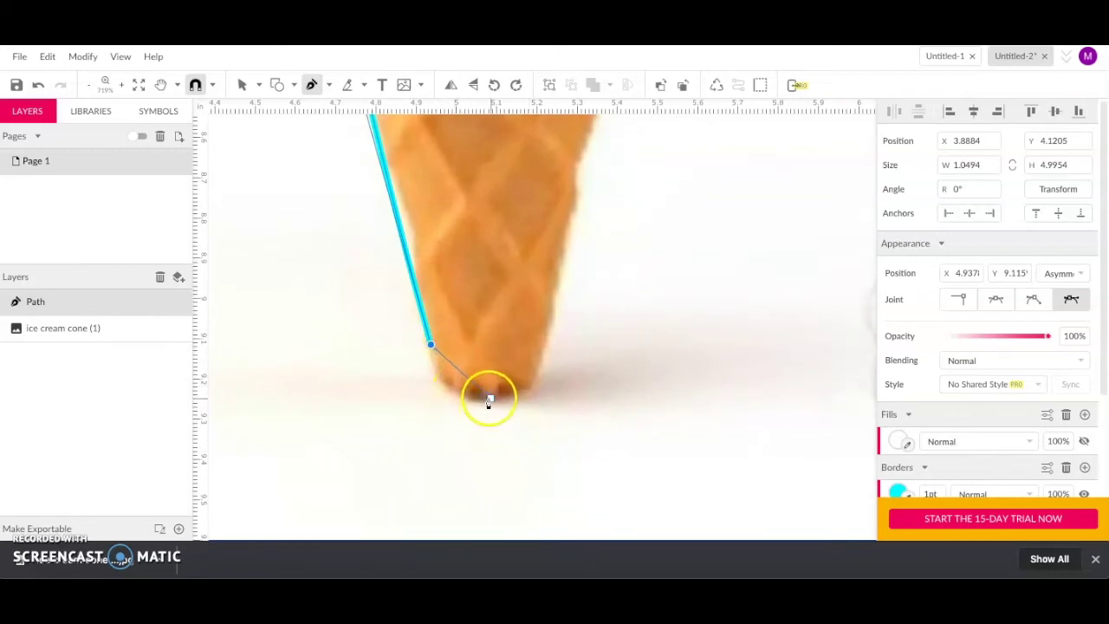
{"action": "left_click_drag", "start_coordinate": [484, 401], "coordinate": [535, 404]}
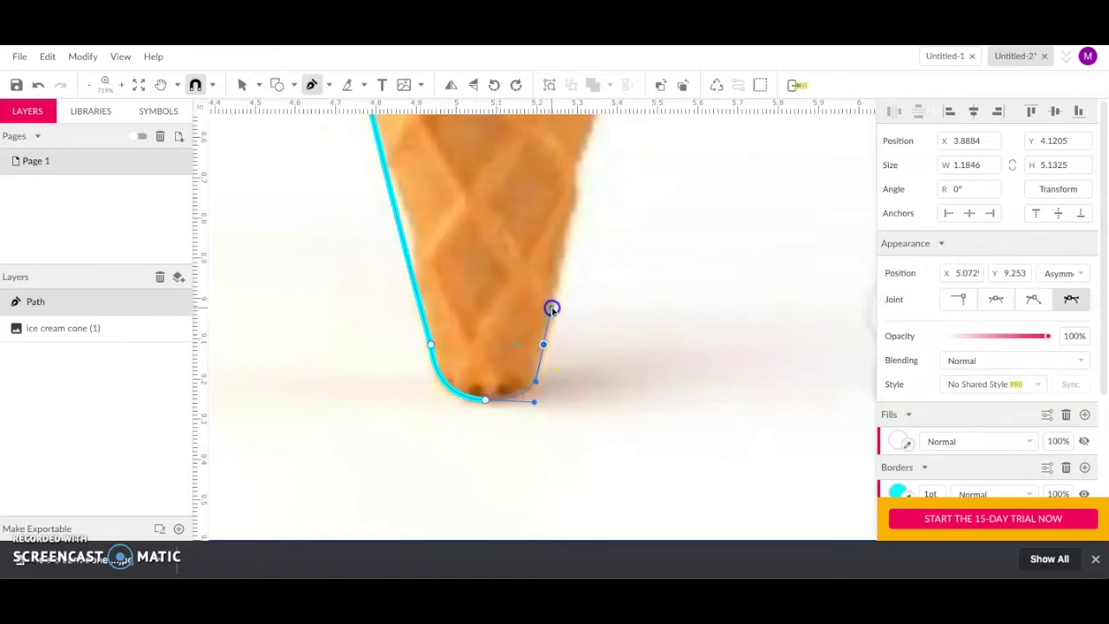
{"action": "left_click_drag", "start_coordinate": [551, 309], "coordinate": [551, 306]}
{"action": "scroll", "coordinate": [550, 308], "scroll_direction": "down", "scroll_amount": 5}
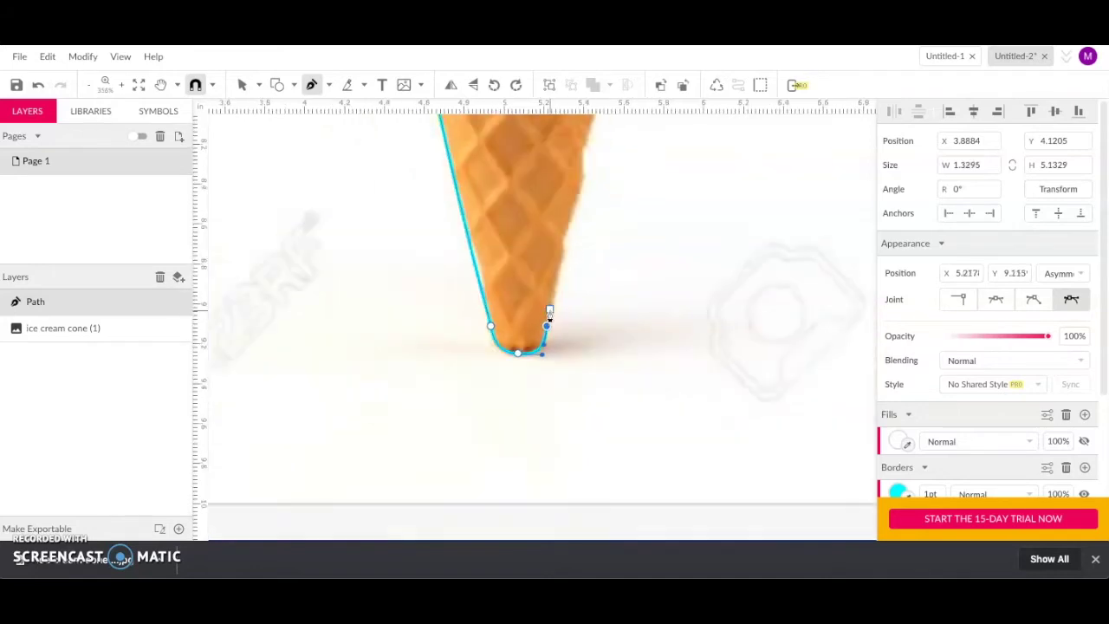
Continue the path up the cone's lower right edge and retract the handle of the last point
{"action": "scroll", "coordinate": [511, 381], "scroll_direction": "up", "scroll_amount": 5}
{"action": "left_click", "coordinate": [502, 397]}
{"action": "left_click_drag", "start_coordinate": [498, 359], "coordinate": [497, 351]}
{"action": "scroll", "coordinate": [499, 362], "scroll_direction": "down", "scroll_amount": 4}
{"action": "scroll", "coordinate": [497, 365], "scroll_direction": "down", "scroll_amount": 3}
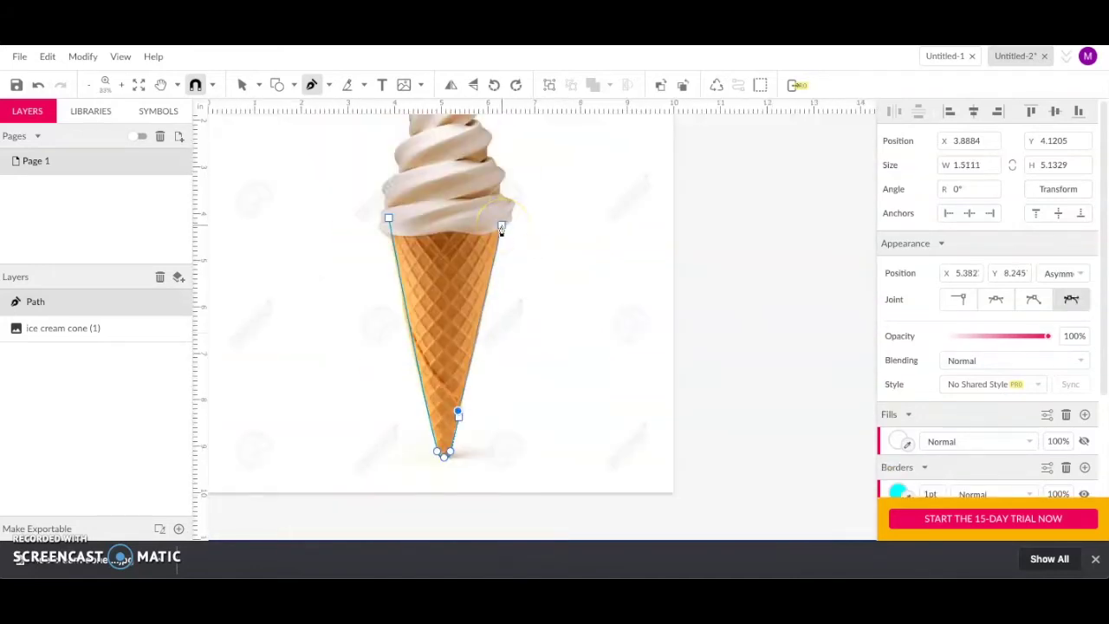
Finish the cone's right edge inside the ice cream, close the path at its start point and hide its fill
{"action": "left_click", "coordinate": [503, 225]}
{"action": "left_click", "coordinate": [467, 222]}
{"action": "left_click_drag", "start_coordinate": [465, 224], "coordinate": [502, 203]}
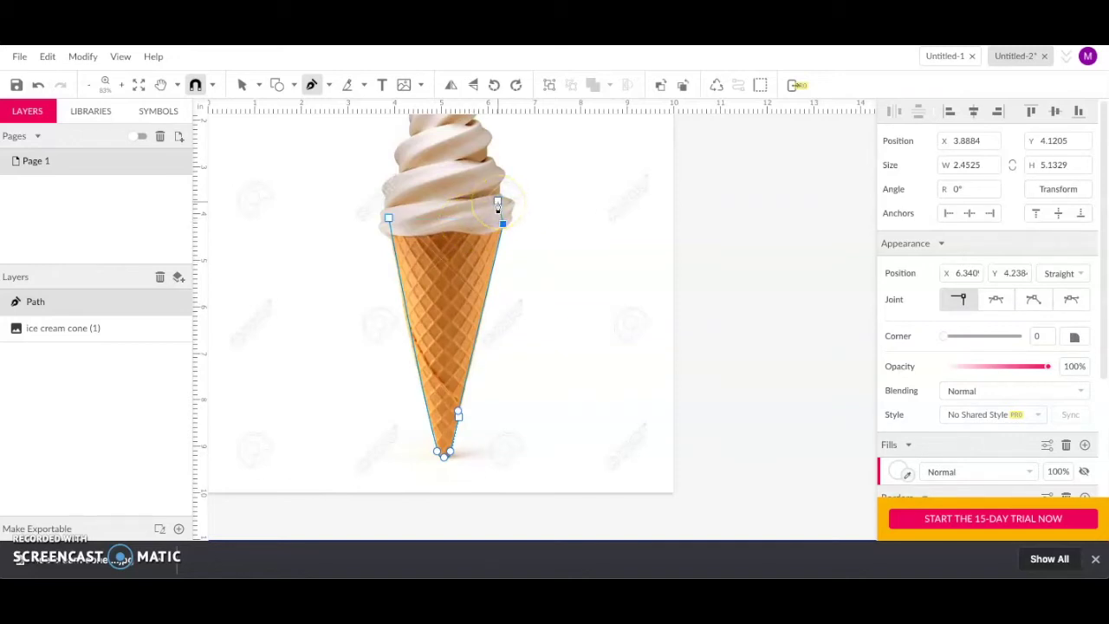
{"action": "left_click", "coordinate": [389, 219]}
{"action": "left_click", "coordinate": [390, 219]}
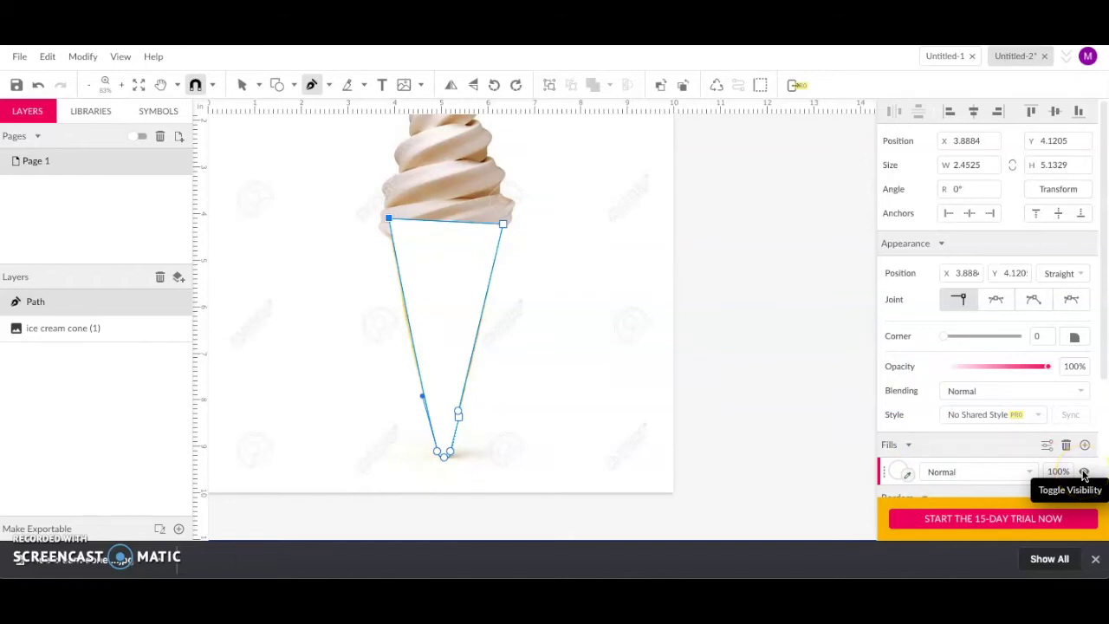
{"action": "left_click", "coordinate": [1083, 472]}
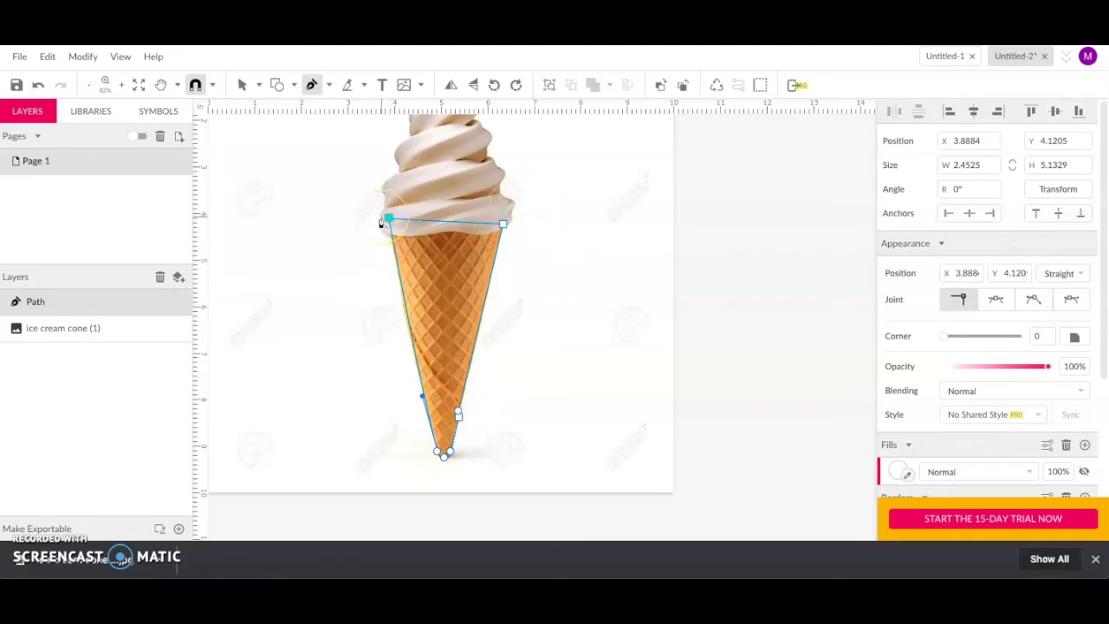
Start a second Pen path at the pointed end of the ice cream's curled top
{"action": "scroll", "coordinate": [382, 223], "scroll_direction": "down", "scroll_amount": 5}
{"action": "scroll", "coordinate": [381, 223], "scroll_direction": "up", "scroll_amount": 2}
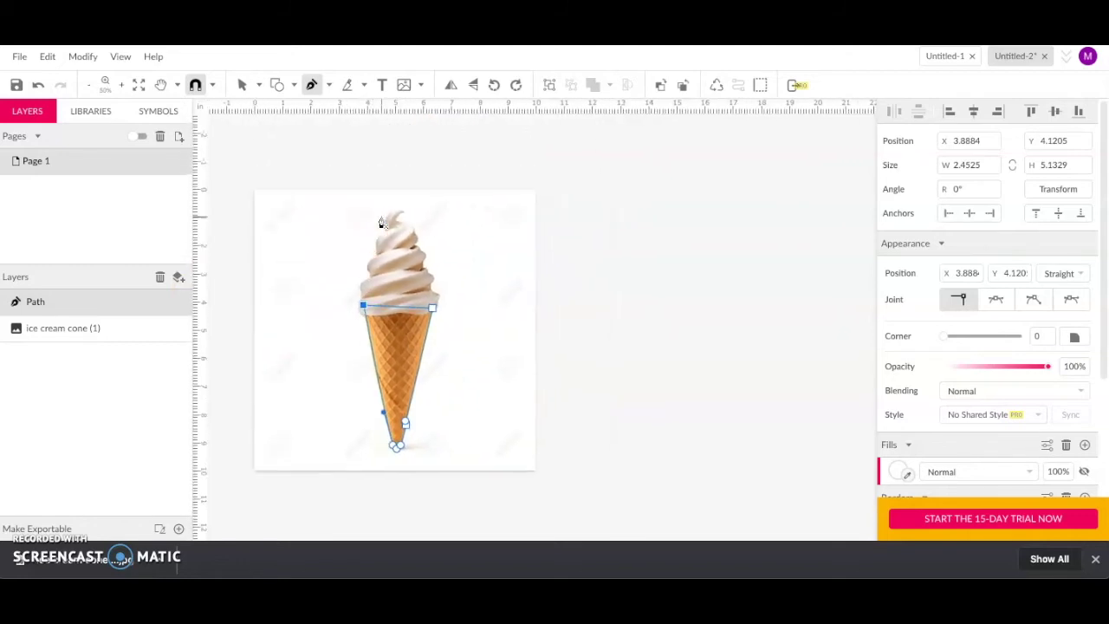
{"action": "scroll", "coordinate": [381, 223], "scroll_direction": "down", "scroll_amount": 1}
{"action": "scroll", "coordinate": [380, 223], "scroll_direction": "up", "scroll_amount": 5}
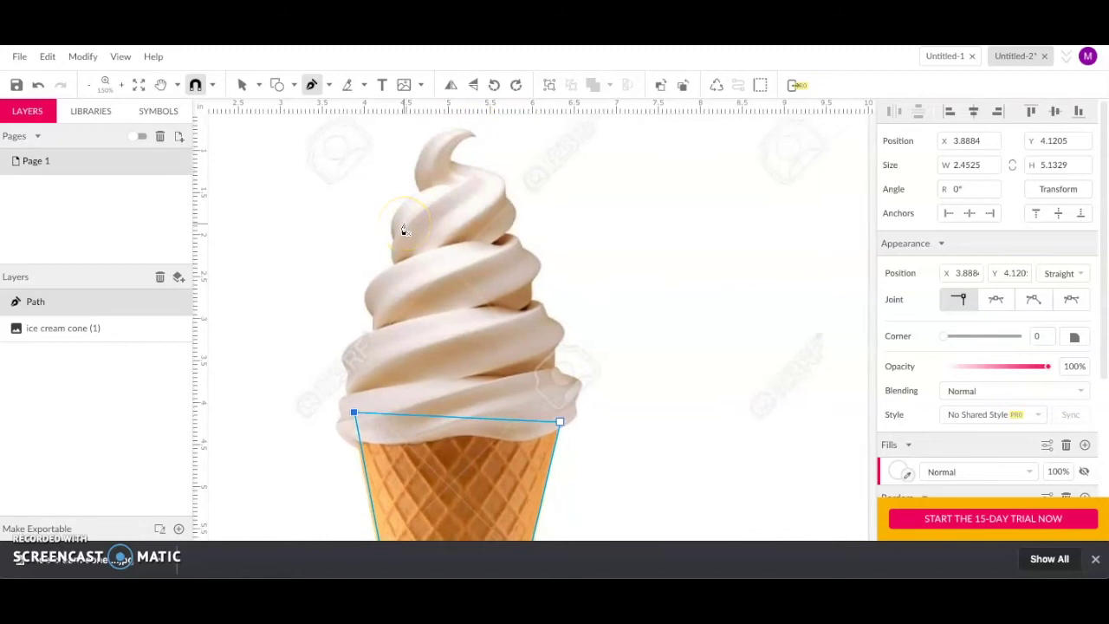
{"action": "scroll", "coordinate": [403, 230], "scroll_direction": "up", "scroll_amount": 4}
{"action": "left_click", "coordinate": [512, 232]}
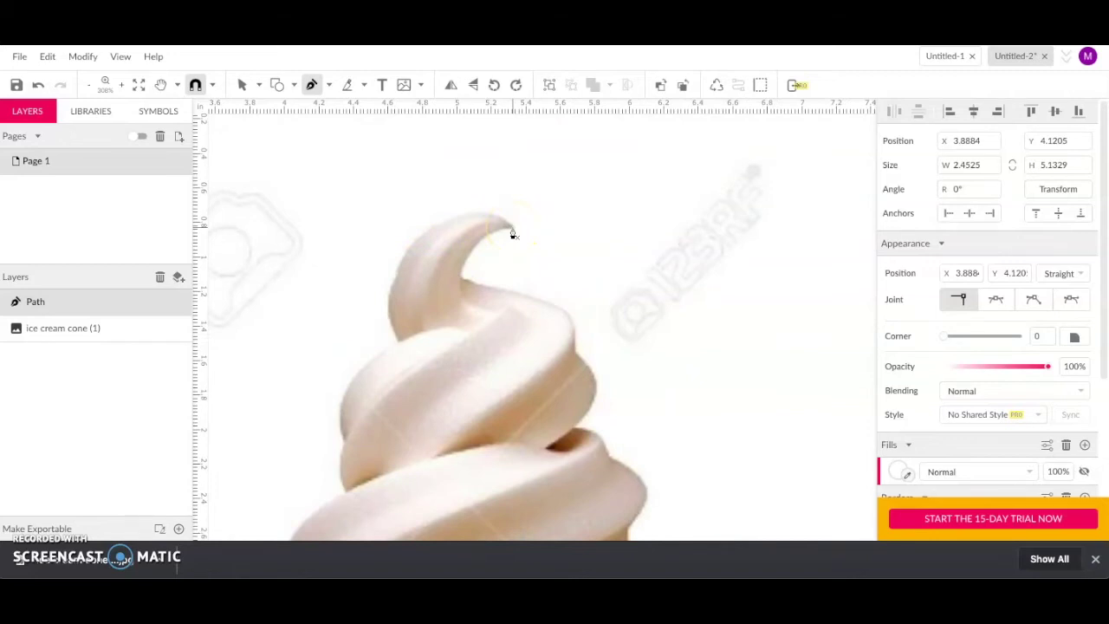
{"action": "left_click", "coordinate": [512, 230]}
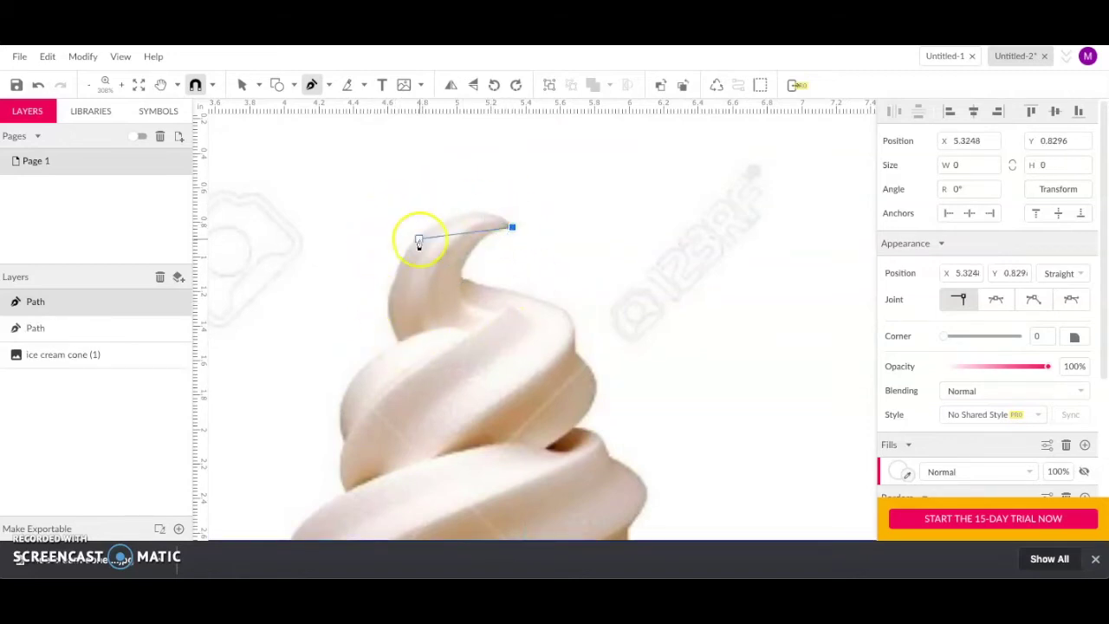
Trace the ice cream's left contour downward from the curled top, using curved points that follow each swirl
{"action": "left_click_drag", "start_coordinate": [421, 235], "coordinate": [372, 277]}
{"action": "left_click", "coordinate": [400, 343]}
{"action": "scroll", "coordinate": [400, 342], "scroll_direction": "down", "scroll_amount": 3}
{"action": "scroll", "coordinate": [478, 359], "scroll_direction": "up", "scroll_amount": 5}
{"action": "mouse_move", "coordinate": [469, 310]}
{"action": "left_mouse_down"}
{"action": "mouse_move", "coordinate": [472, 344]}
{"action": "mouse_move", "coordinate": [404, 391]}
{"action": "mouse_move", "coordinate": [447, 428]}
{"action": "left_mouse_up"}
{"action": "left_click", "coordinate": [456, 376]}
{"action": "scroll", "coordinate": [455, 376], "scroll_direction": "down", "scroll_amount": 5}
{"action": "left_click", "coordinate": [466, 434]}
{"action": "left_click", "coordinate": [438, 412]}
{"action": "left_click", "coordinate": [507, 467]}
Continue the outline along the ice cream's lower edge and up its right-hand swirls
{"action": "scroll", "coordinate": [507, 466], "scroll_direction": "down", "scroll_amount": 5}
{"action": "left_click_drag", "start_coordinate": [746, 323], "coordinate": [743, 299]}
{"action": "scroll", "coordinate": [737, 294], "scroll_direction": "up", "scroll_amount": 5}
{"action": "left_click_drag", "start_coordinate": [681, 321], "coordinate": [663, 276]}
{"action": "left_click", "coordinate": [586, 226]}
Shape the inner curve of the ice cream's curled top and close the outline at its starting point
{"action": "left_click_drag", "start_coordinate": [396, 154], "coordinate": [374, 141]}
{"action": "left_click_drag", "start_coordinate": [434, 181], "coordinate": [499, 181]}
{"action": "key", "text": "ctrl+z"}
{"action": "left_click", "coordinate": [315, 88]}
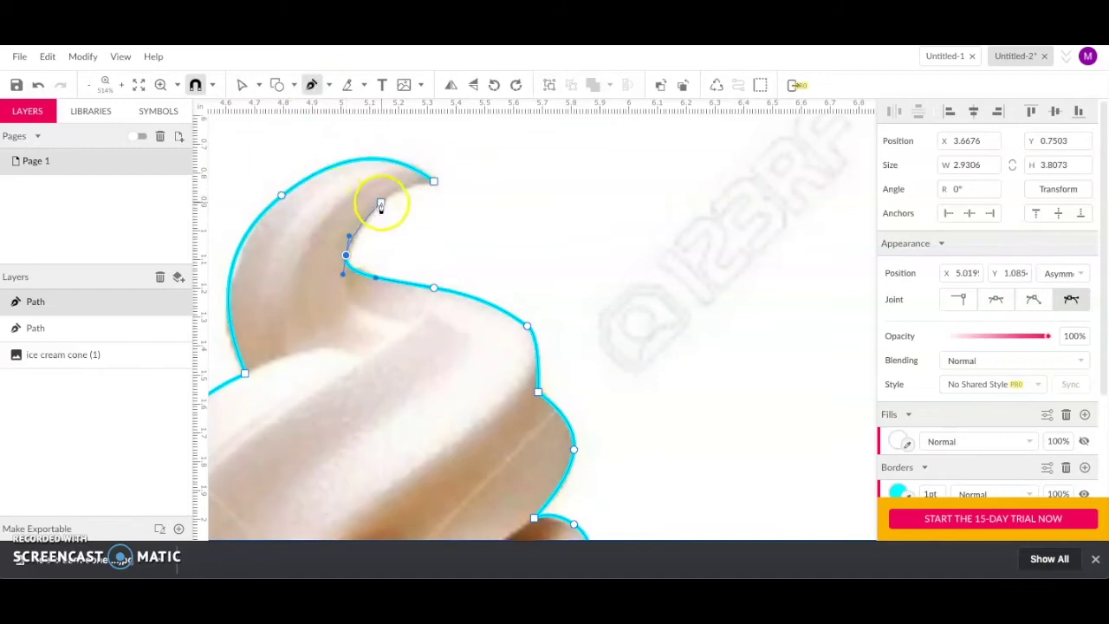
{"action": "left_click", "coordinate": [435, 185]}
{"action": "scroll", "coordinate": [534, 315], "scroll_direction": "down", "scroll_amount": 5}
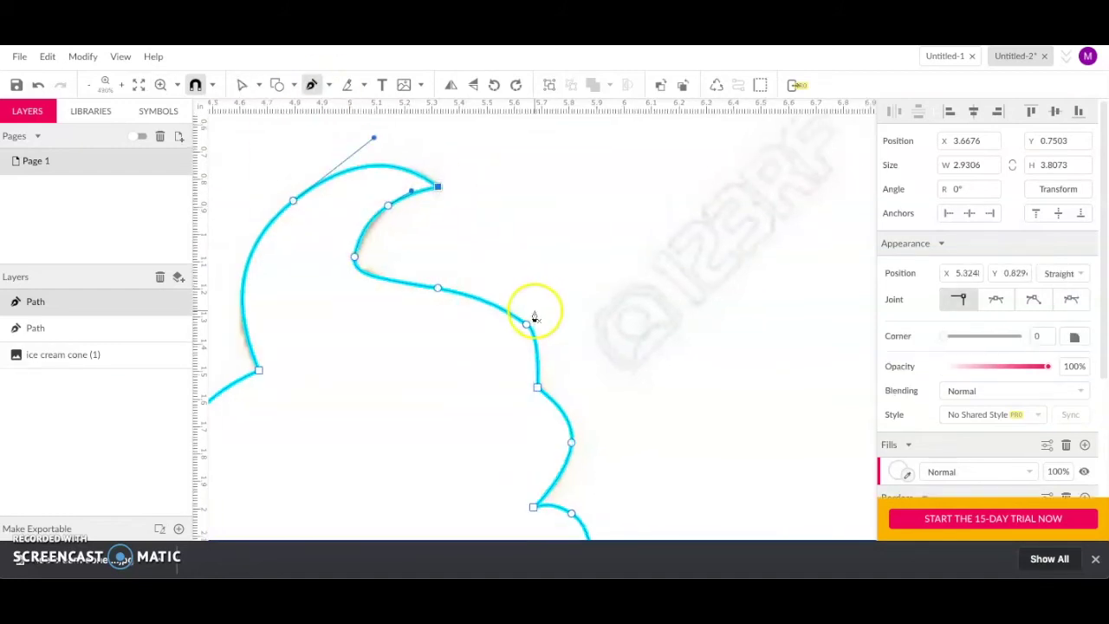
{"action": "scroll", "coordinate": [534, 317], "scroll_direction": "down", "scroll_amount": 2}
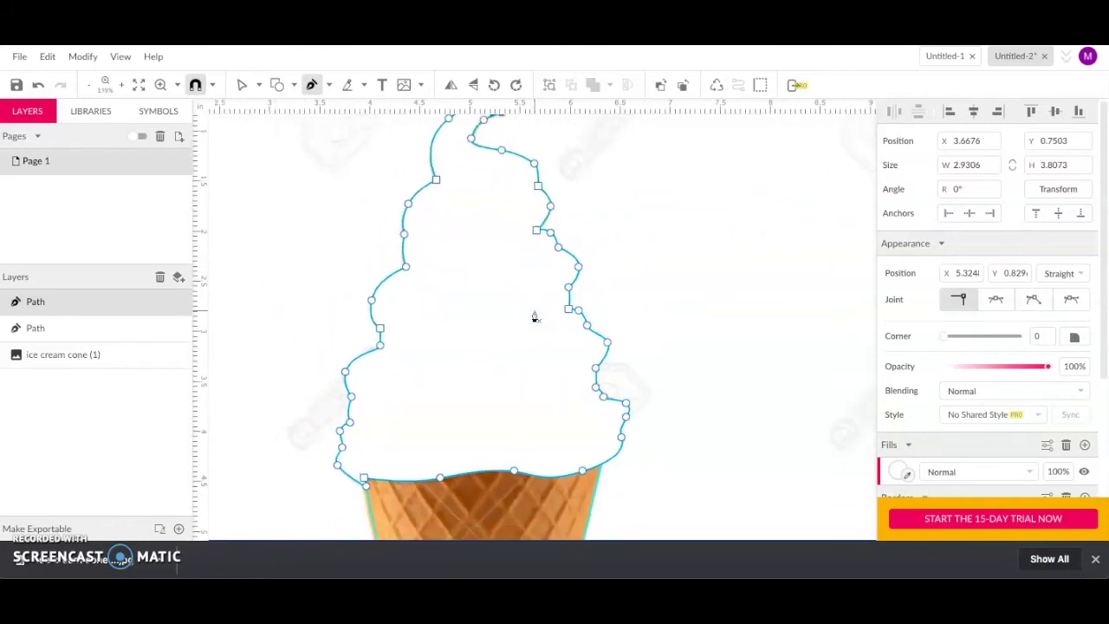
{"action": "scroll", "coordinate": [534, 317], "scroll_direction": "up", "scroll_amount": 1}
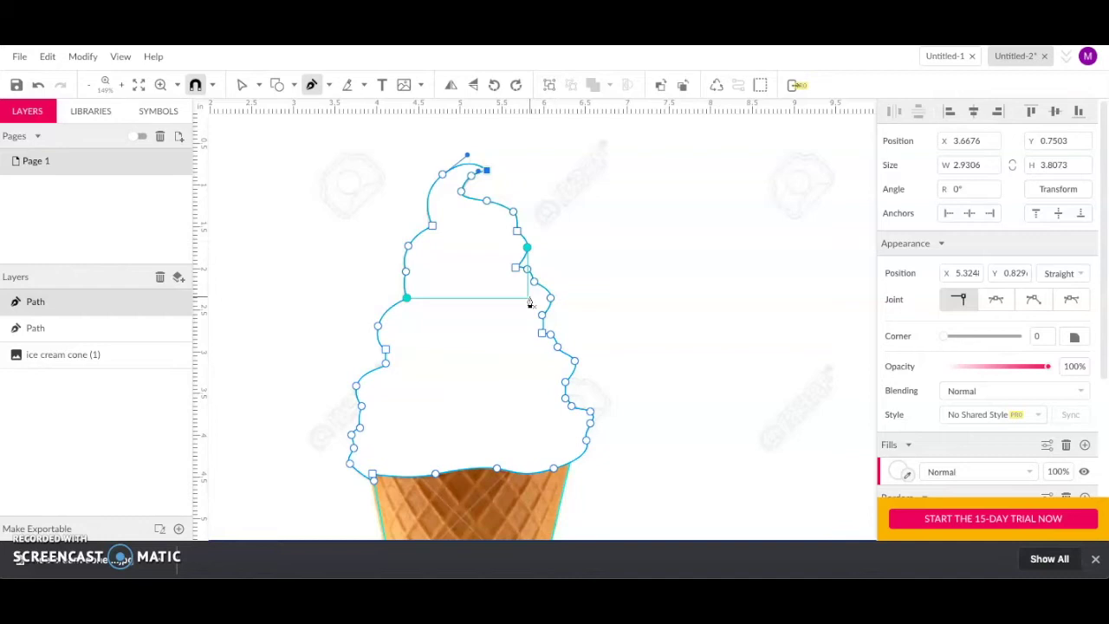
Draw an open S-shaped practice path in the blank area beside the ice cream and end it without closing
{"action": "key", "text": "Escape"}
{"action": "left_click", "coordinate": [631, 161]}
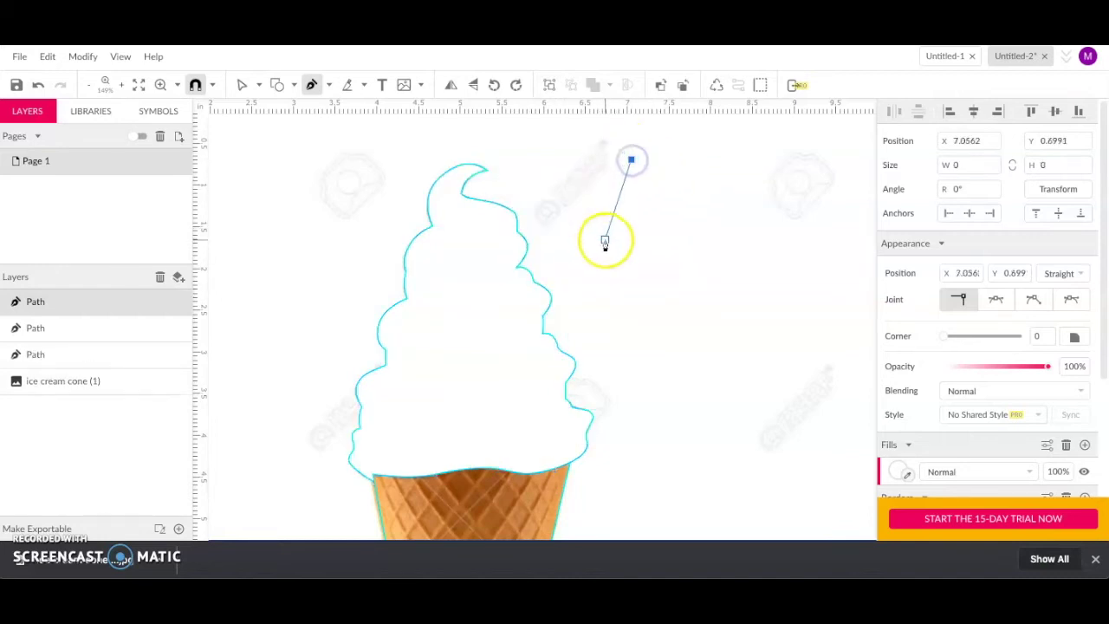
{"action": "left_click_drag", "start_coordinate": [610, 247], "coordinate": [635, 303]}
{"action": "left_click_drag", "start_coordinate": [733, 293], "coordinate": [774, 307]}
{"action": "left_click", "coordinate": [768, 368]}
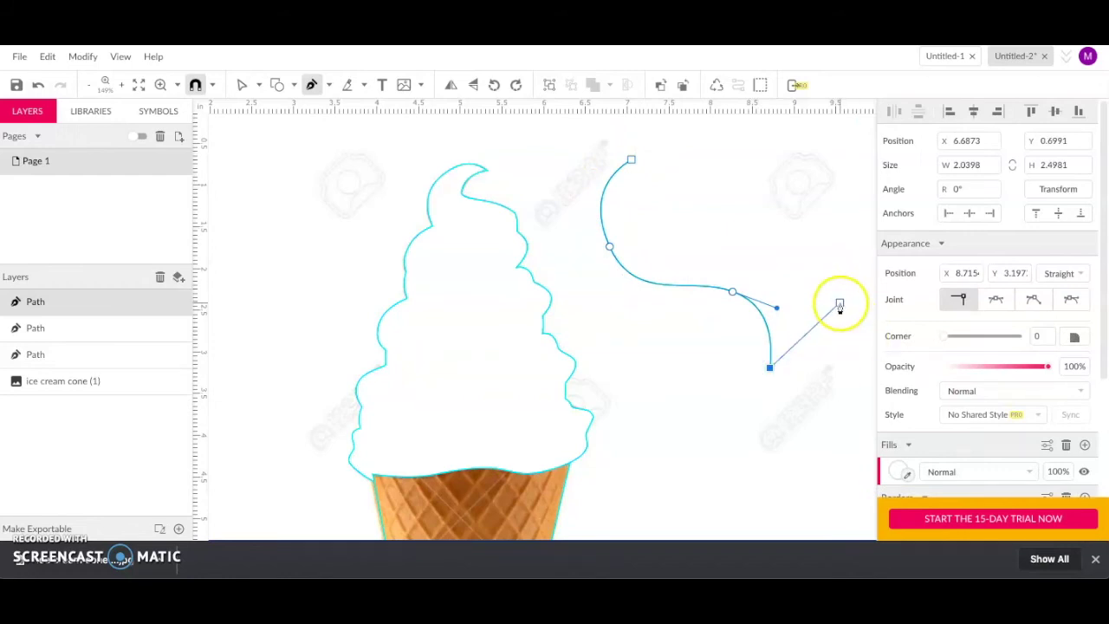
{"action": "key", "text": "Escape"}
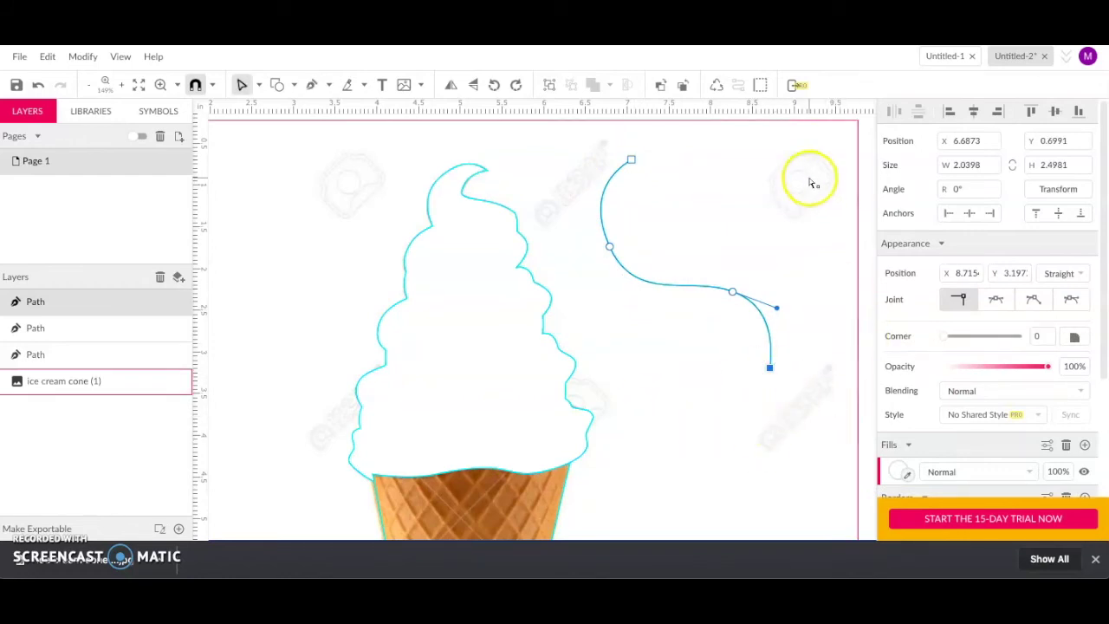
Extend the open practice path from its lower end point with two curved Pen points, and delete the whole path
{"action": "left_click", "coordinate": [265, 221]}
{"action": "left_click", "coordinate": [266, 220]}
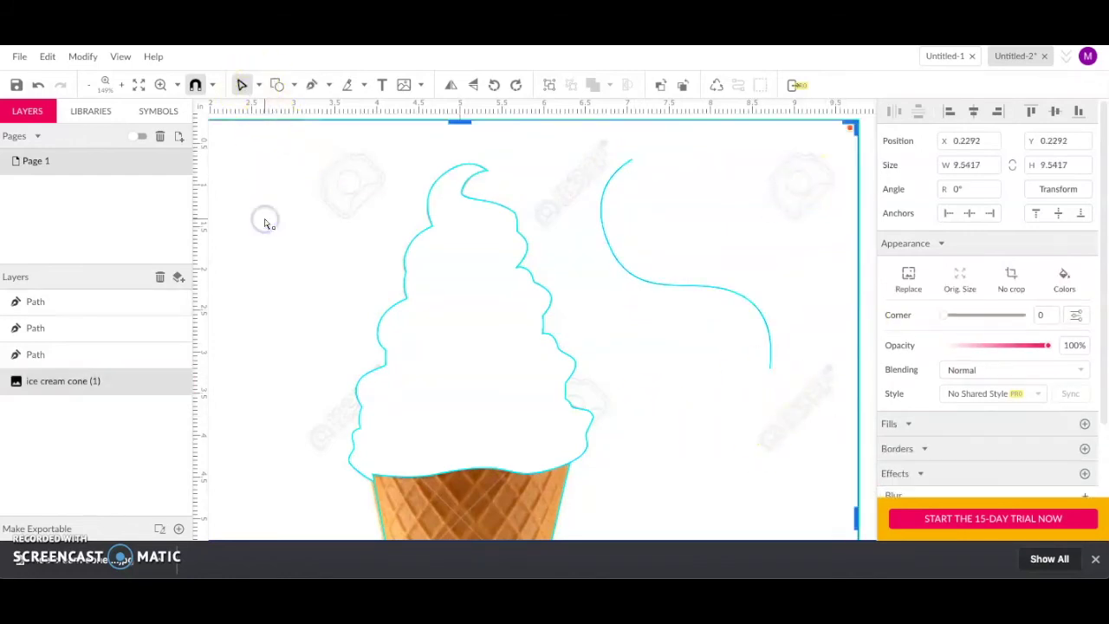
{"action": "left_click", "coordinate": [260, 85]}
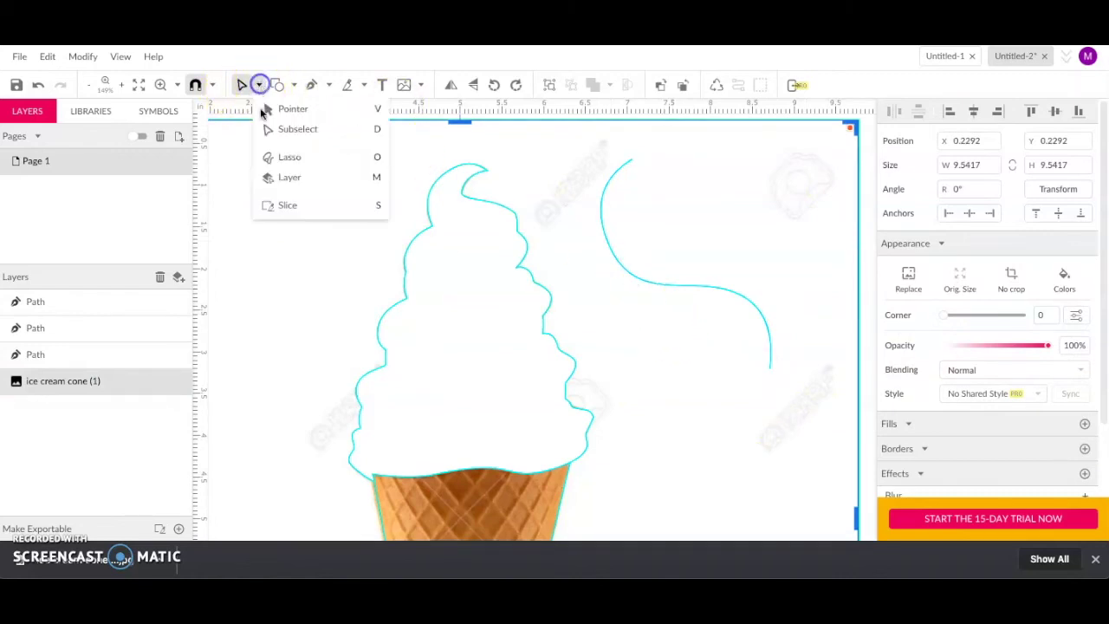
{"action": "left_click", "coordinate": [270, 128]}
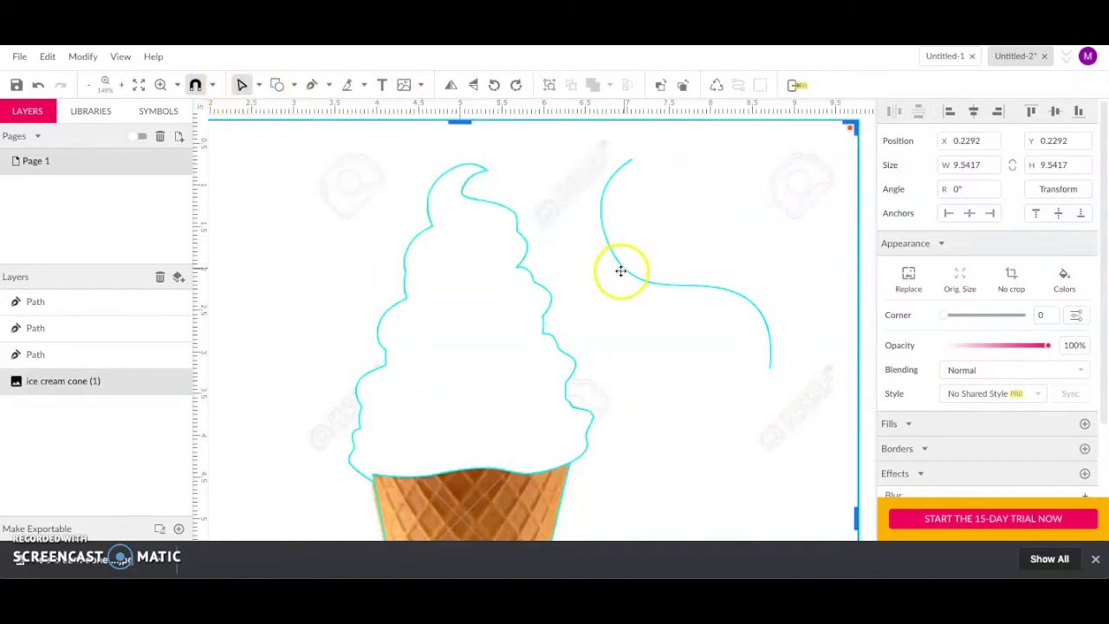
{"action": "left_click", "coordinate": [70, 305]}
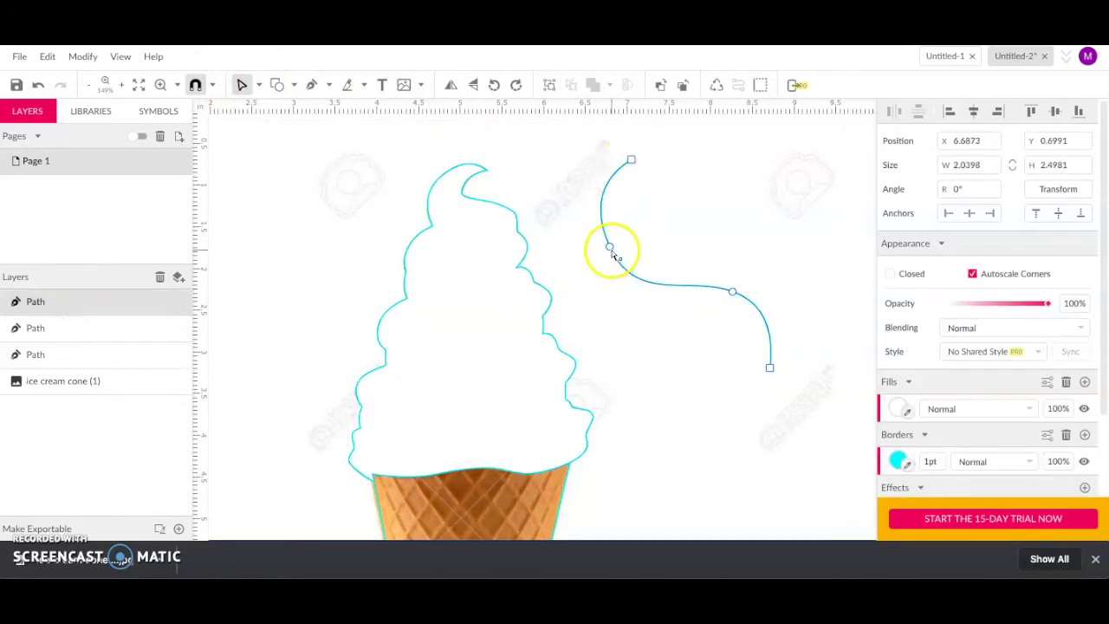
{"action": "left_click", "coordinate": [311, 84]}
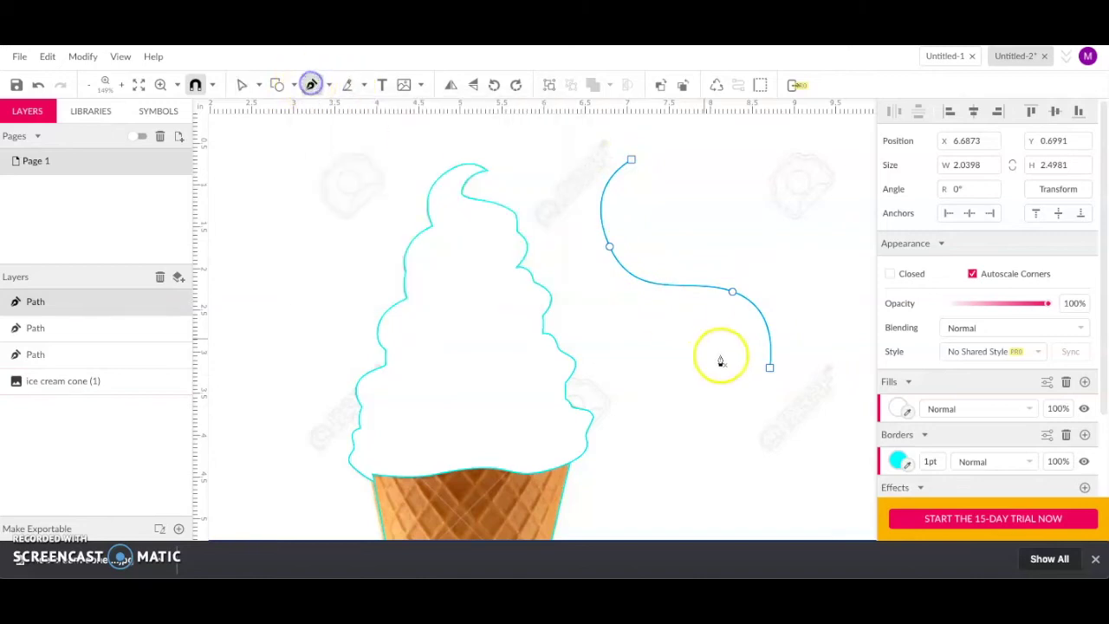
{"action": "left_click", "coordinate": [769, 367]}
{"action": "left_click_drag", "start_coordinate": [706, 430], "coordinate": [676, 428]}
{"action": "left_click_drag", "start_coordinate": [676, 333], "coordinate": [607, 294]}
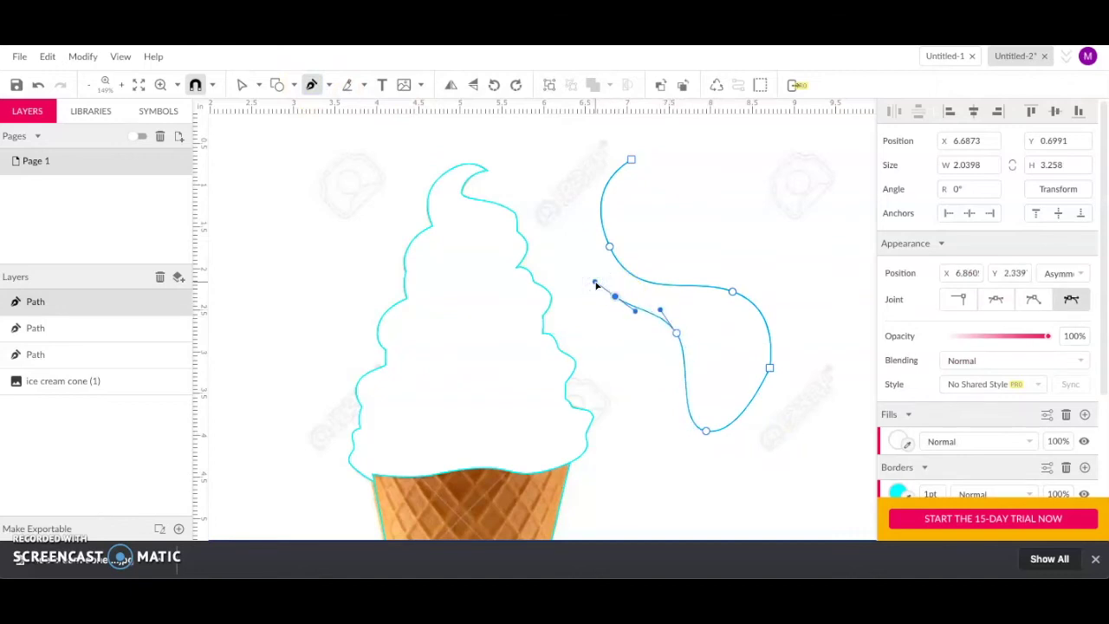
{"action": "key", "text": "Escape"}
{"action": "key", "text": "Delete"}
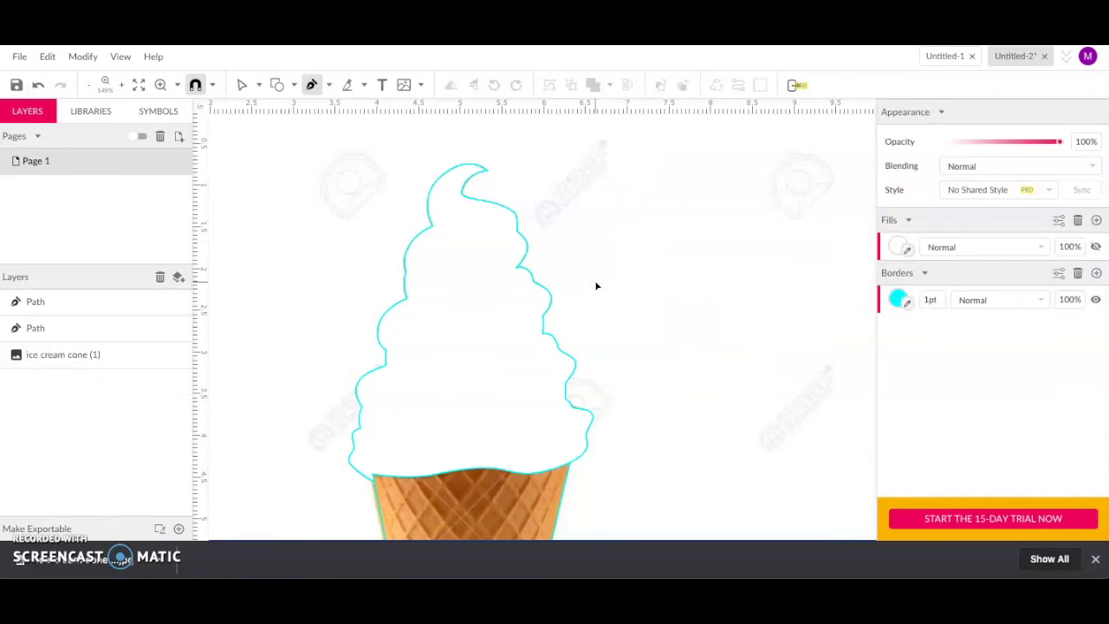
Hide the fill of the ice cream outline path so the photo shows through
{"action": "scroll", "coordinate": [403, 338], "scroll_direction": "down", "scroll_amount": 3}
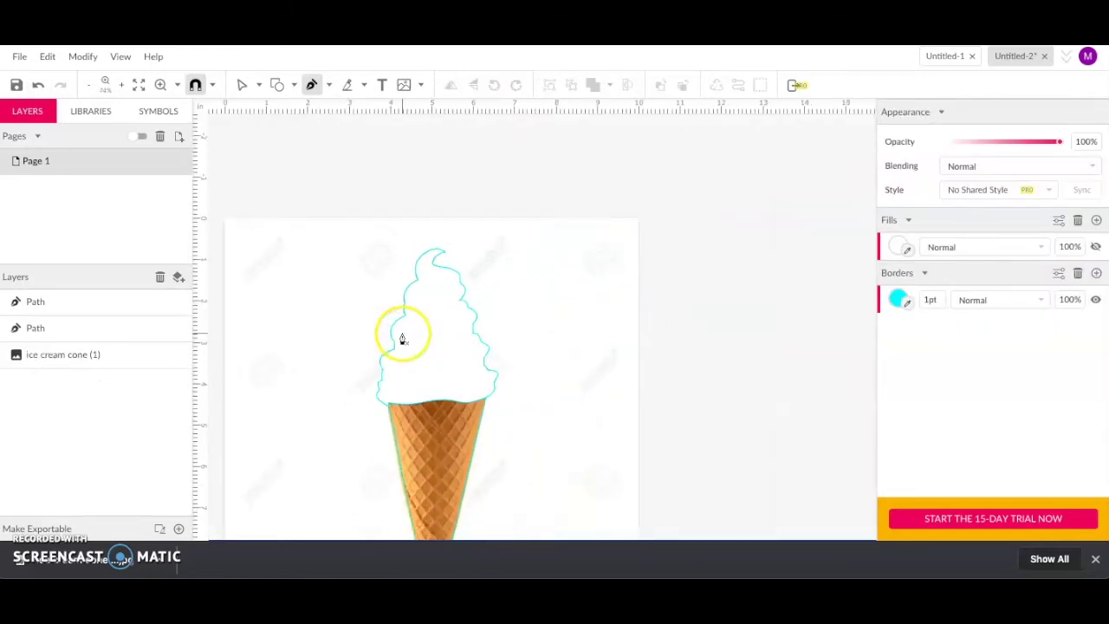
{"action": "left_click", "coordinate": [69, 309]}
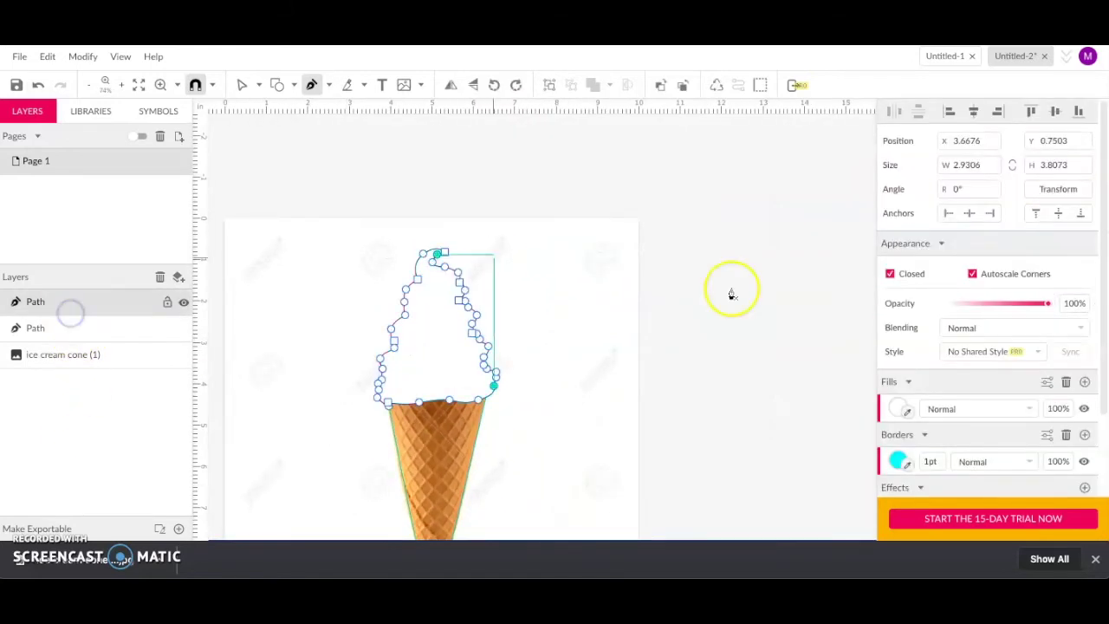
{"action": "left_click", "coordinate": [1084, 409]}
Trace the first waffle line as a short curved open path from the cone's upper right side to its top edge
{"action": "scroll", "coordinate": [694, 403], "scroll_direction": "down", "scroll_amount": 3}
{"action": "scroll", "coordinate": [693, 403], "scroll_direction": "left", "scroll_amount": 2}
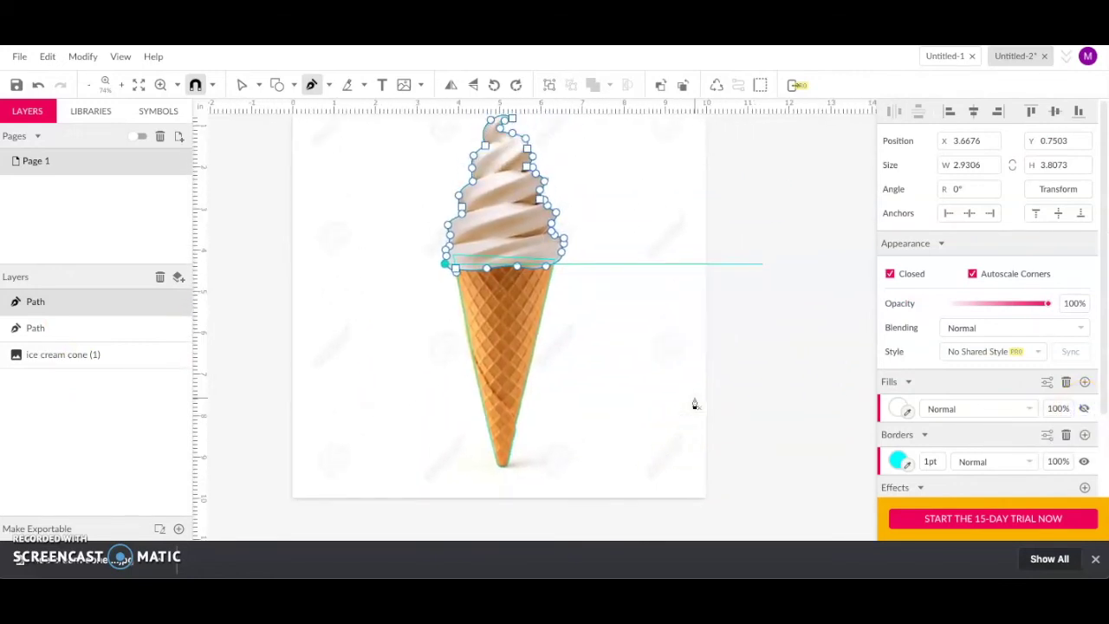
{"action": "scroll", "coordinate": [572, 371], "scroll_direction": "up", "scroll_amount": 4}
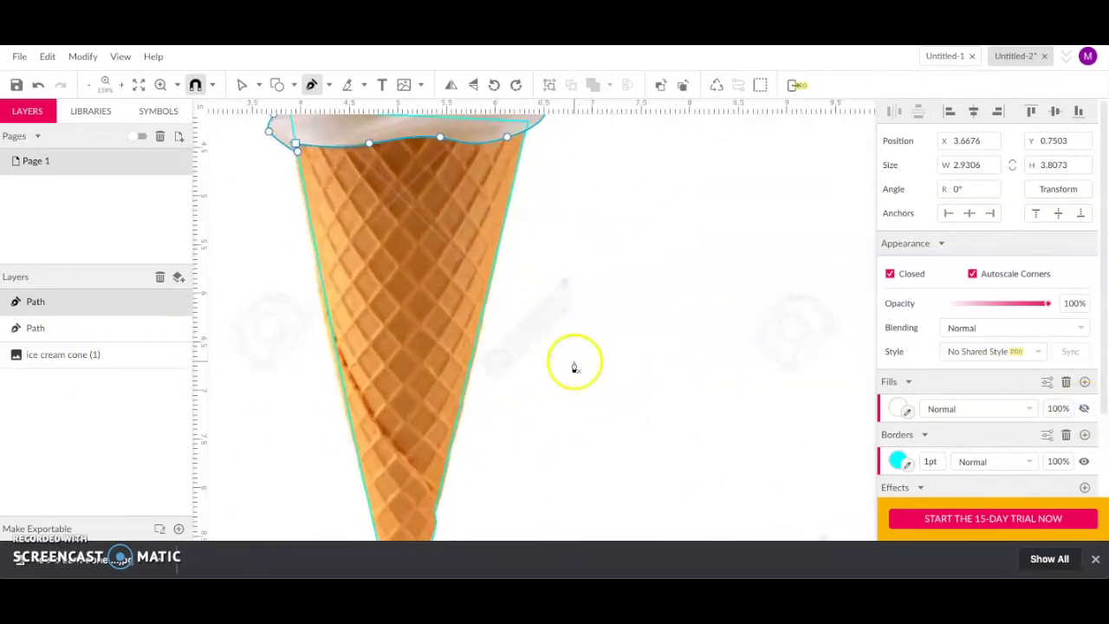
{"action": "scroll", "coordinate": [364, 288], "scroll_direction": "up", "scroll_amount": 3}
{"action": "scroll", "coordinate": [364, 289], "scroll_direction": "left", "scroll_amount": 2}
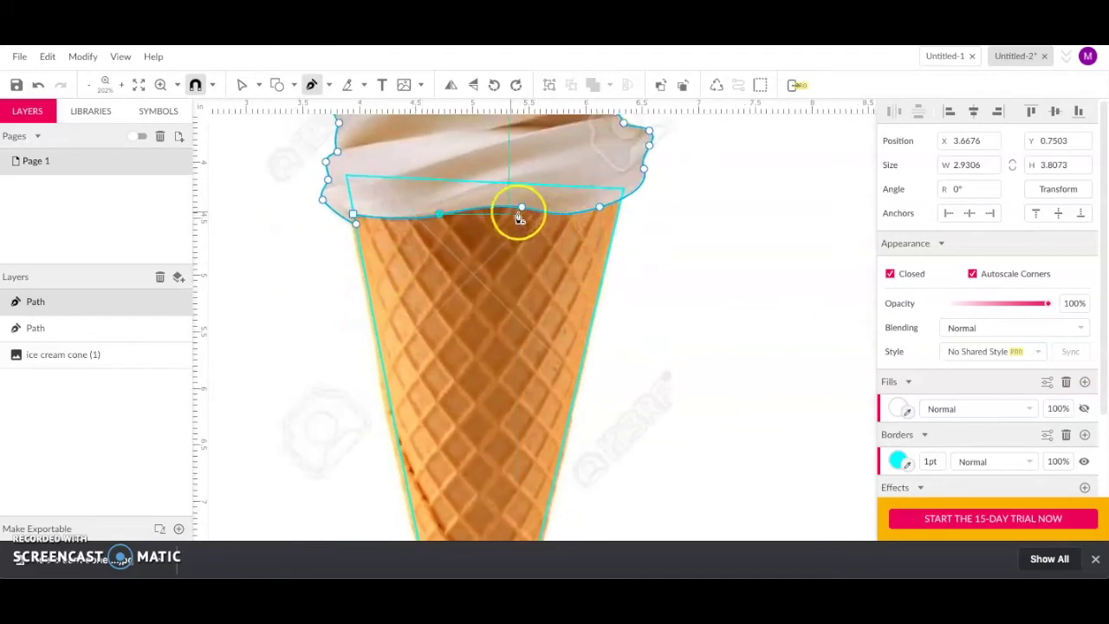
{"action": "scroll", "coordinate": [584, 325], "scroll_direction": "down", "scroll_amount": 5}
{"action": "scroll", "coordinate": [584, 325], "scroll_direction": "up", "scroll_amount": 6}
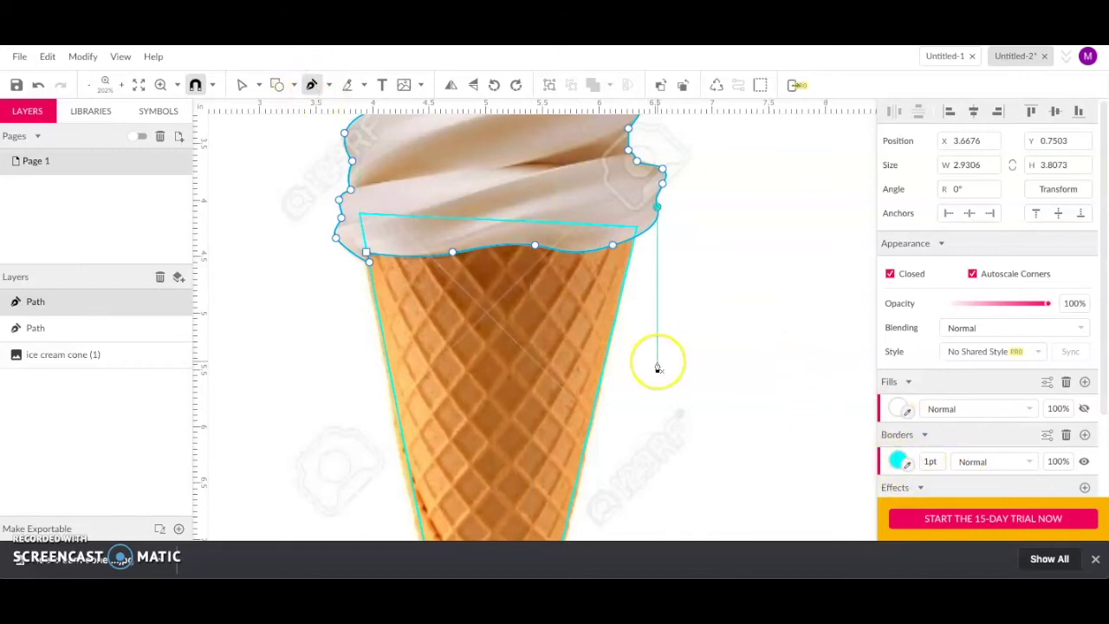
{"action": "scroll", "coordinate": [657, 368], "scroll_direction": "up", "scroll_amount": 3}
{"action": "scroll", "coordinate": [657, 367], "scroll_direction": "left", "scroll_amount": 2}
{"action": "scroll", "coordinate": [657, 367], "scroll_direction": "up", "scroll_amount": 1}
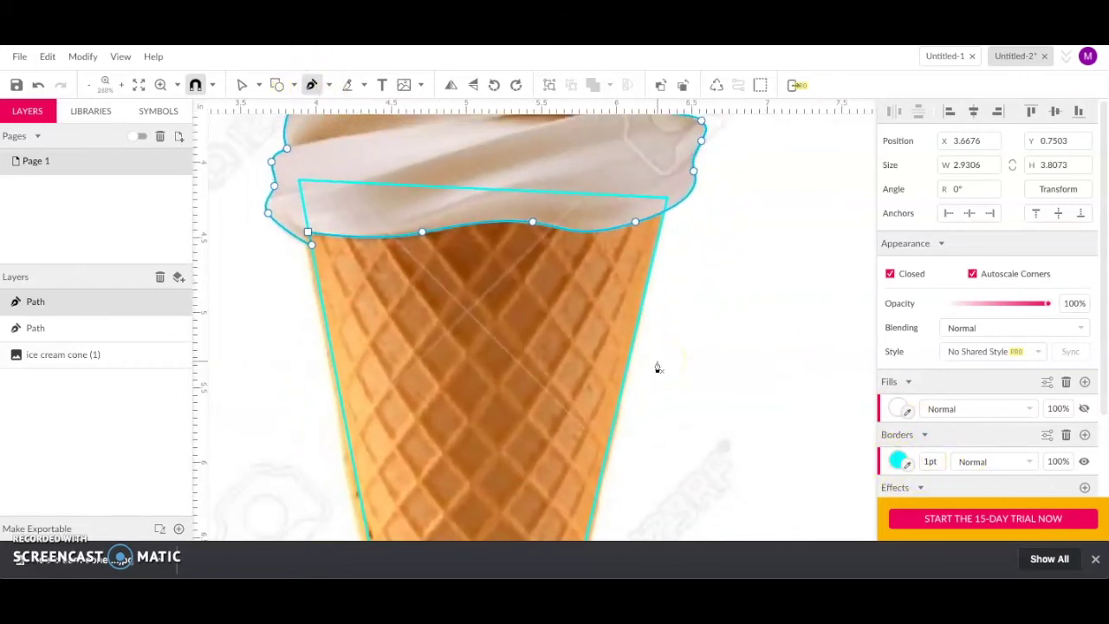
{"action": "left_click", "coordinate": [655, 258]}
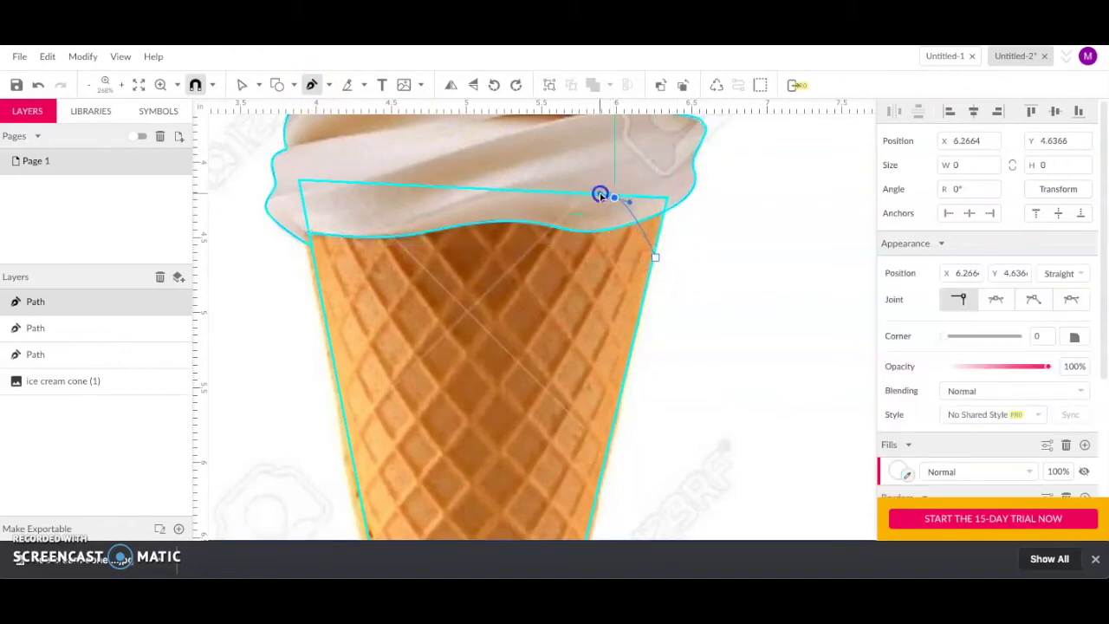
{"action": "left_click_drag", "start_coordinate": [603, 191], "coordinate": [603, 190]}
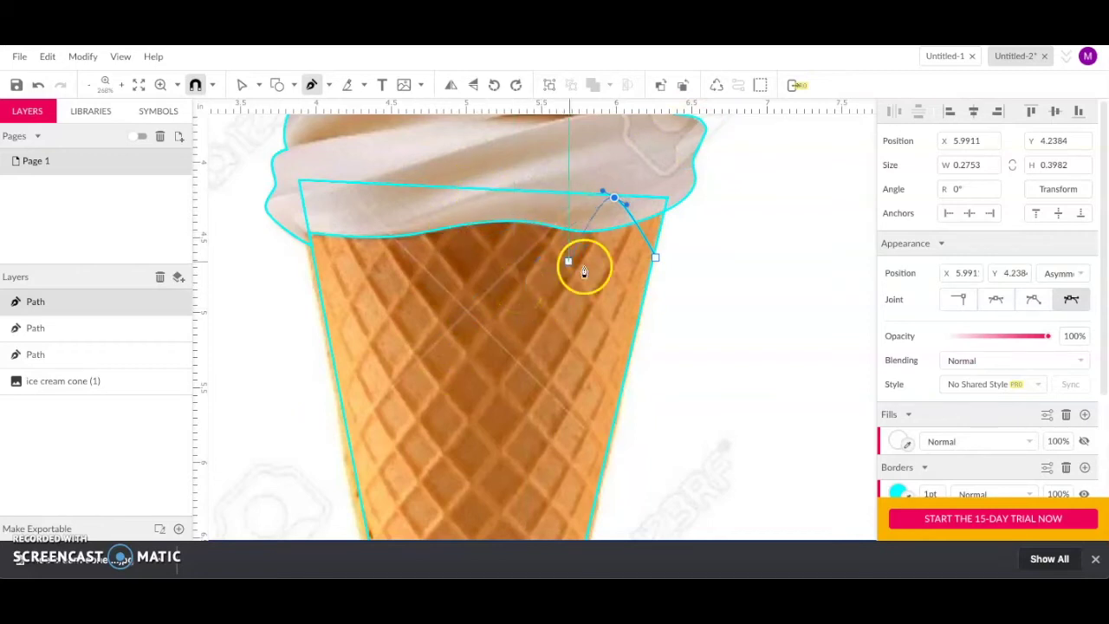
{"action": "key", "text": "Escape"}
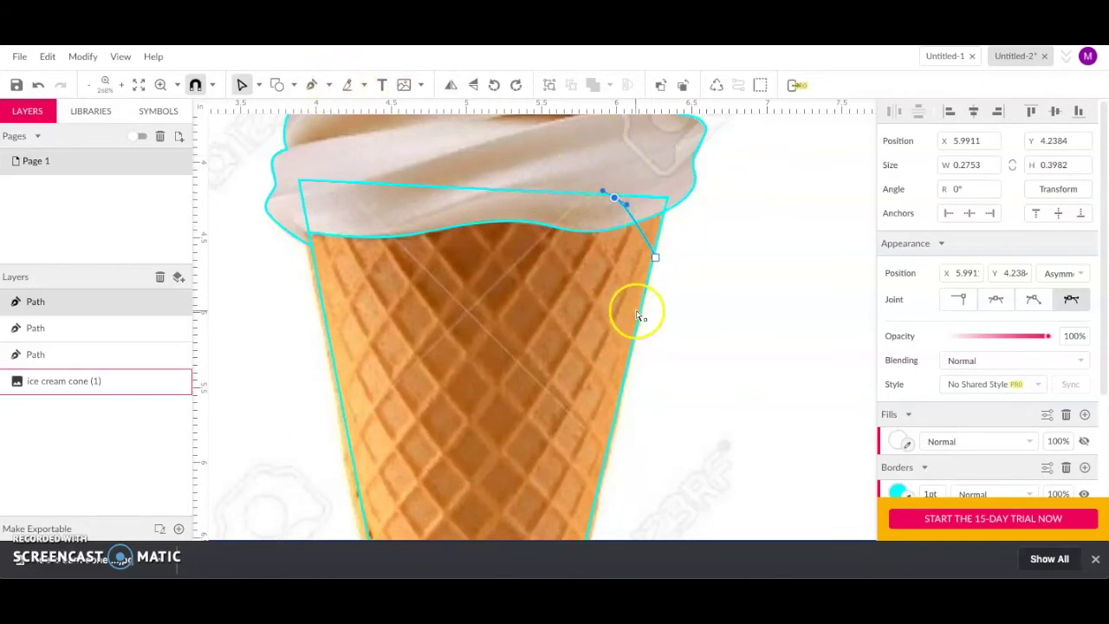
Trace the cone's other diagonal waffle lines as separate open Pen paths, crossing in both directions down to the tip
{"action": "left_click", "coordinate": [313, 84]}
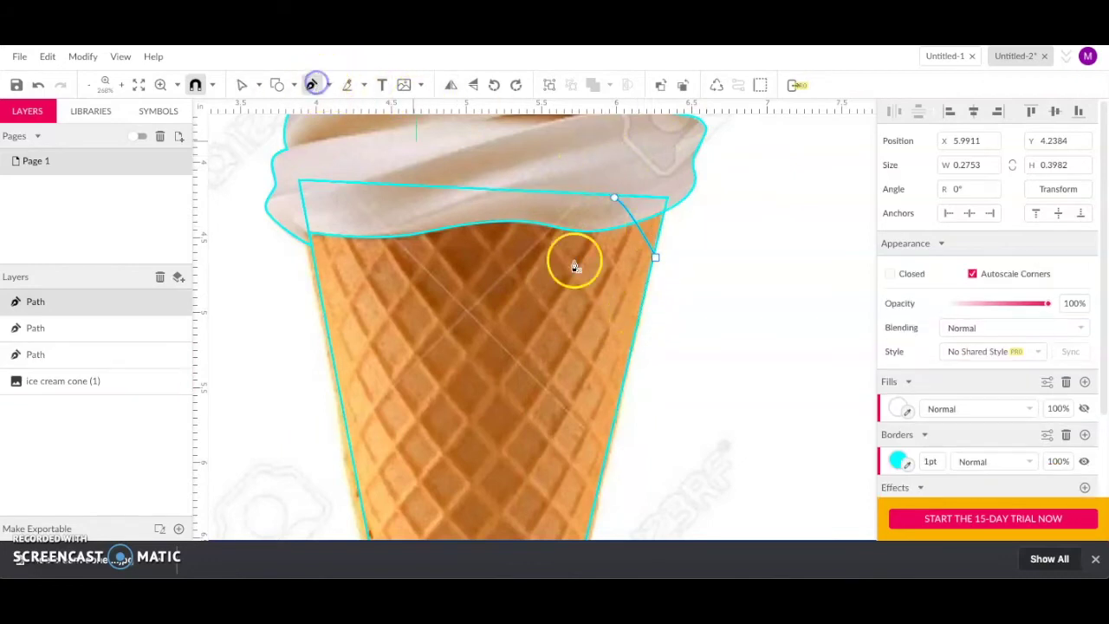
{"action": "left_click", "coordinate": [641, 308]}
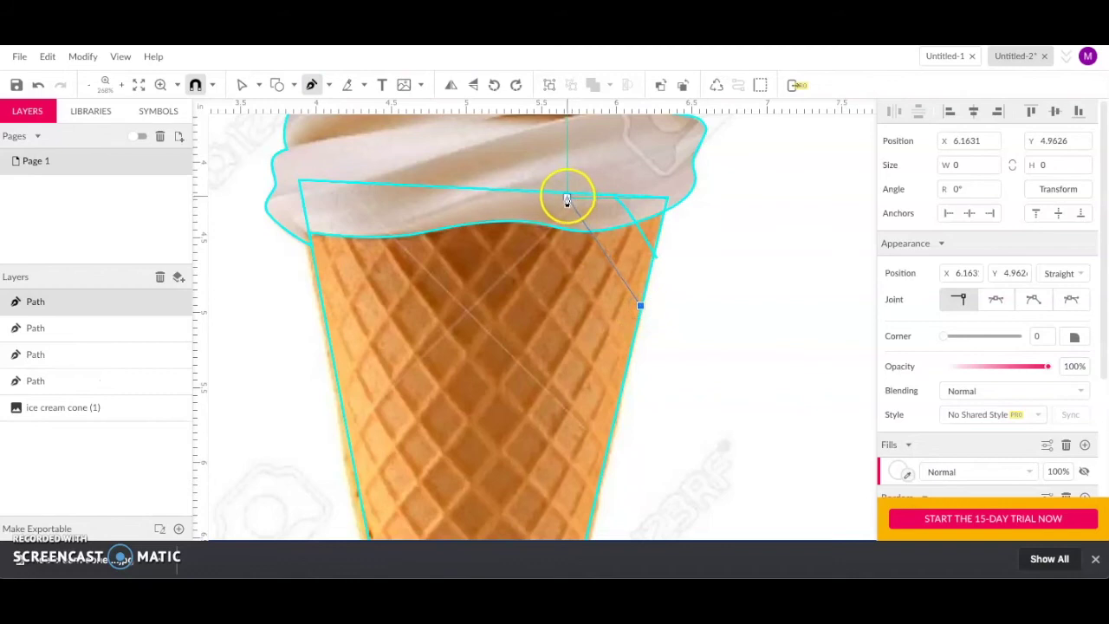
{"action": "left_click_drag", "start_coordinate": [562, 192], "coordinate": [537, 180]}
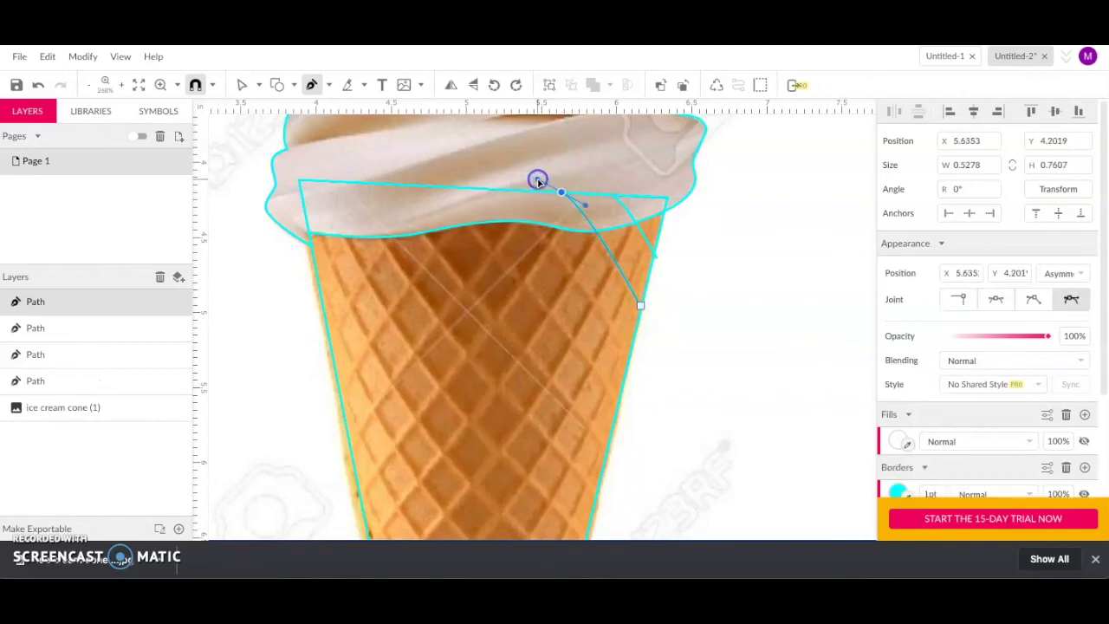
{"action": "key", "text": "v"}
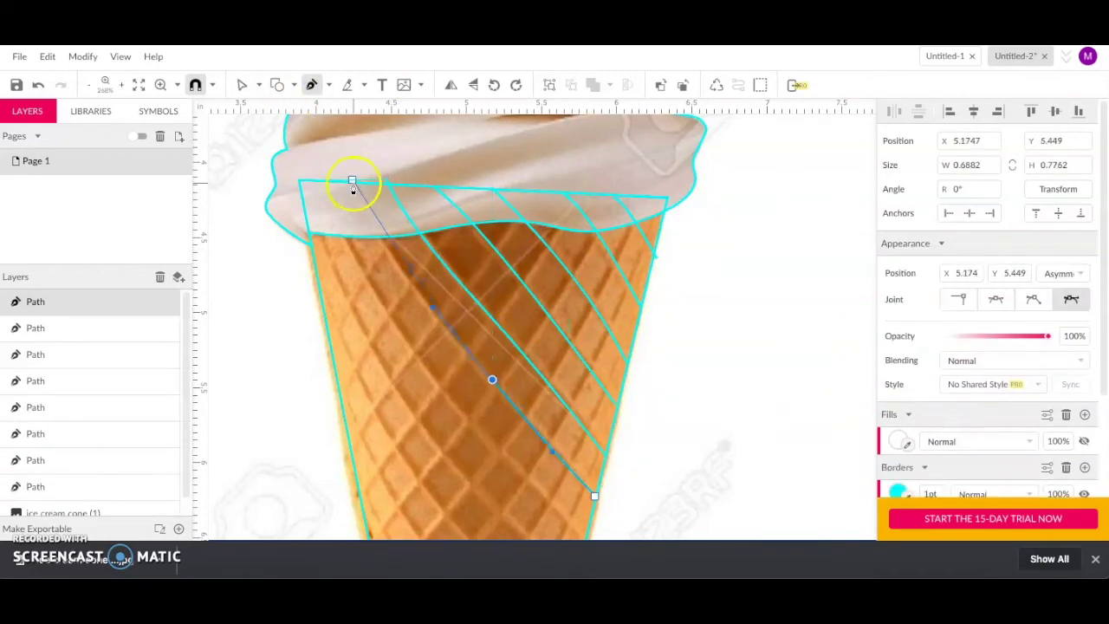
{"action": "scroll", "coordinate": [351, 199], "scroll_direction": "down", "scroll_amount": 2}
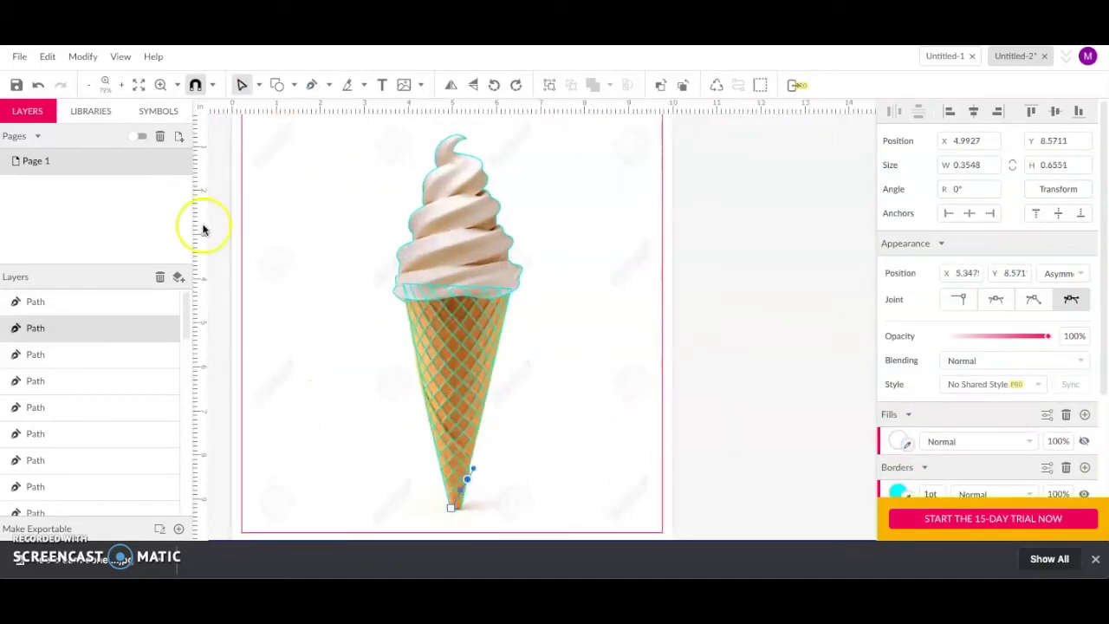
{"action": "scroll", "coordinate": [317, 347], "scroll_direction": "up", "scroll_amount": 5}
{"action": "scroll", "coordinate": [319, 351], "scroll_direction": "up", "scroll_amount": 2}
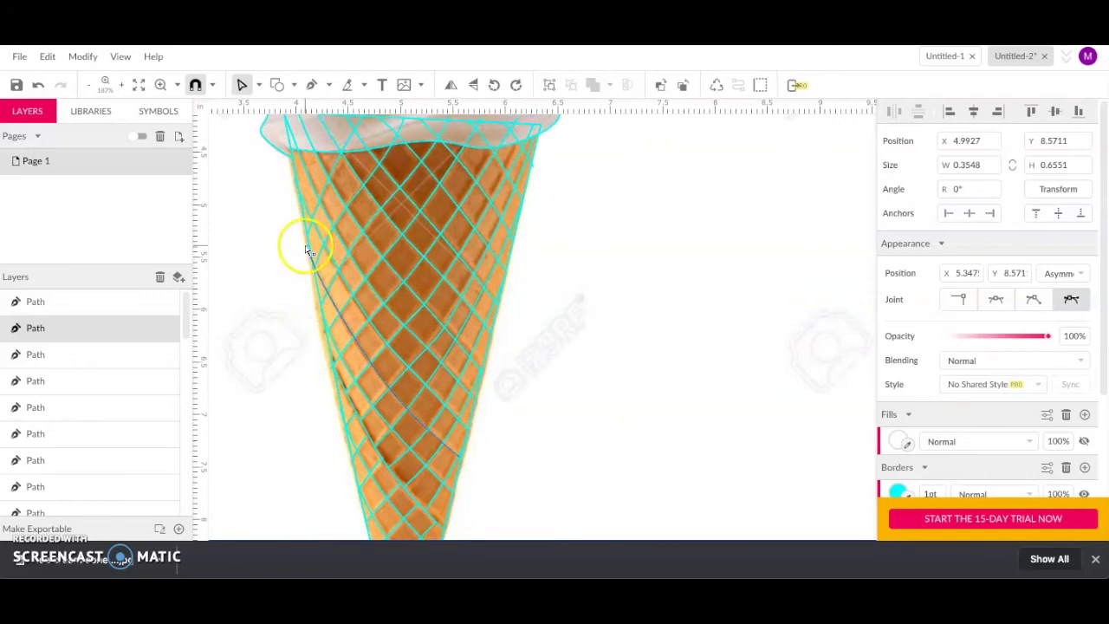
Use Subselect to move the end points of two waffle lines onto the cone outline's left side
{"action": "left_click", "coordinate": [243, 84]}
{"action": "left_click", "coordinate": [257, 85]}
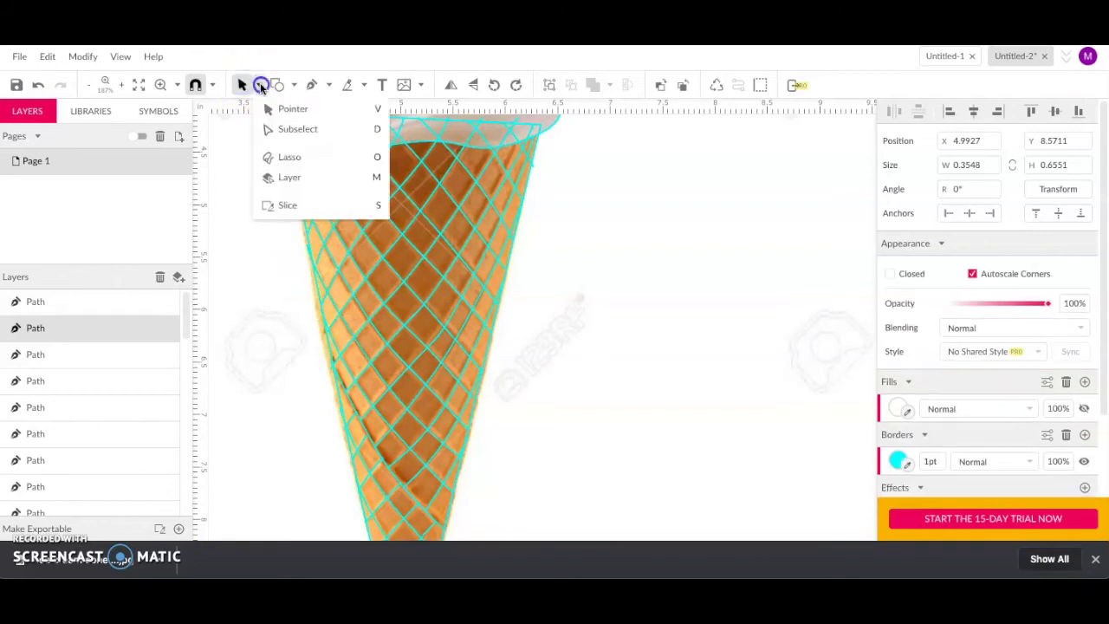
{"action": "left_click", "coordinate": [286, 128]}
{"action": "scroll", "coordinate": [312, 275], "scroll_direction": "up", "scroll_amount": 10}
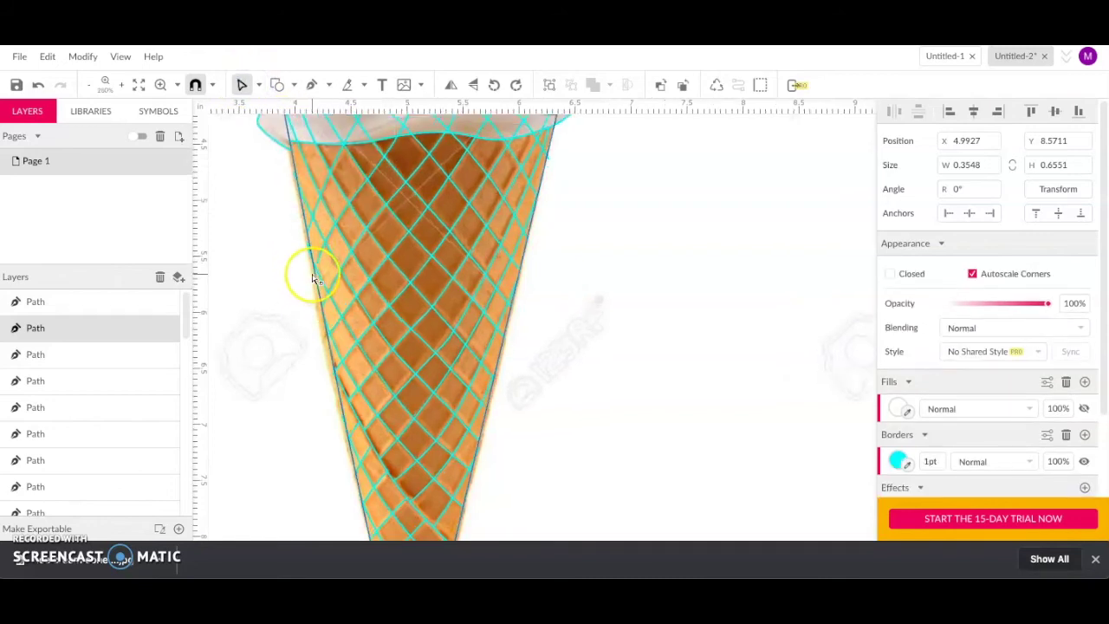
{"action": "scroll", "coordinate": [313, 276], "scroll_direction": "up", "scroll_amount": 2}
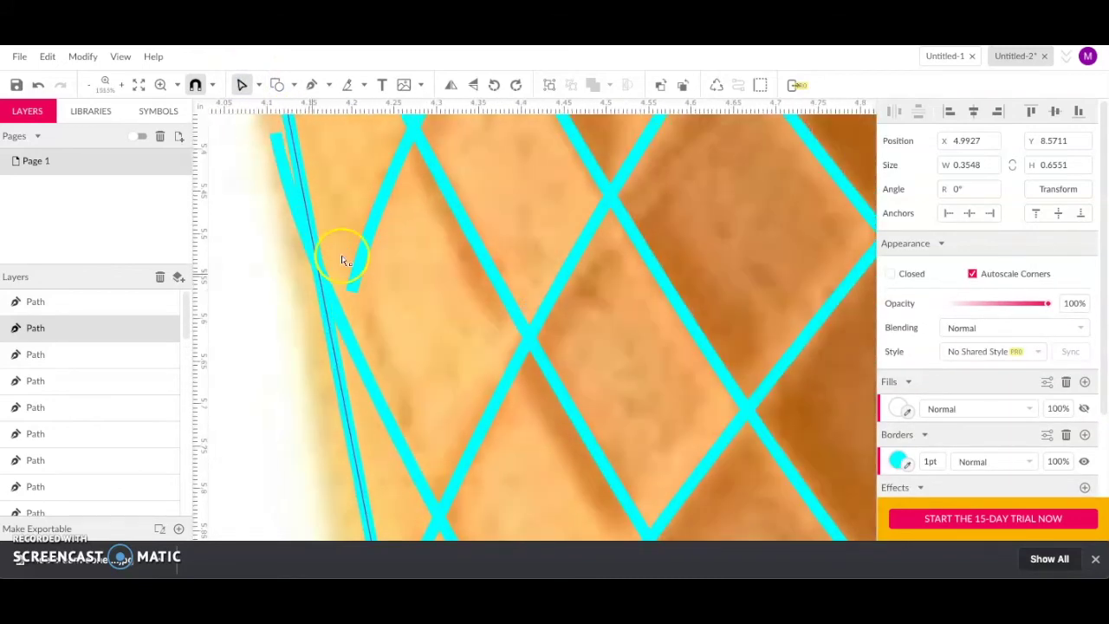
{"action": "left_click", "coordinate": [364, 245]}
{"action": "left_click", "coordinate": [352, 286]}
{"action": "left_click_drag", "start_coordinate": [353, 287], "coordinate": [326, 315]}
{"action": "left_click", "coordinate": [282, 160]}
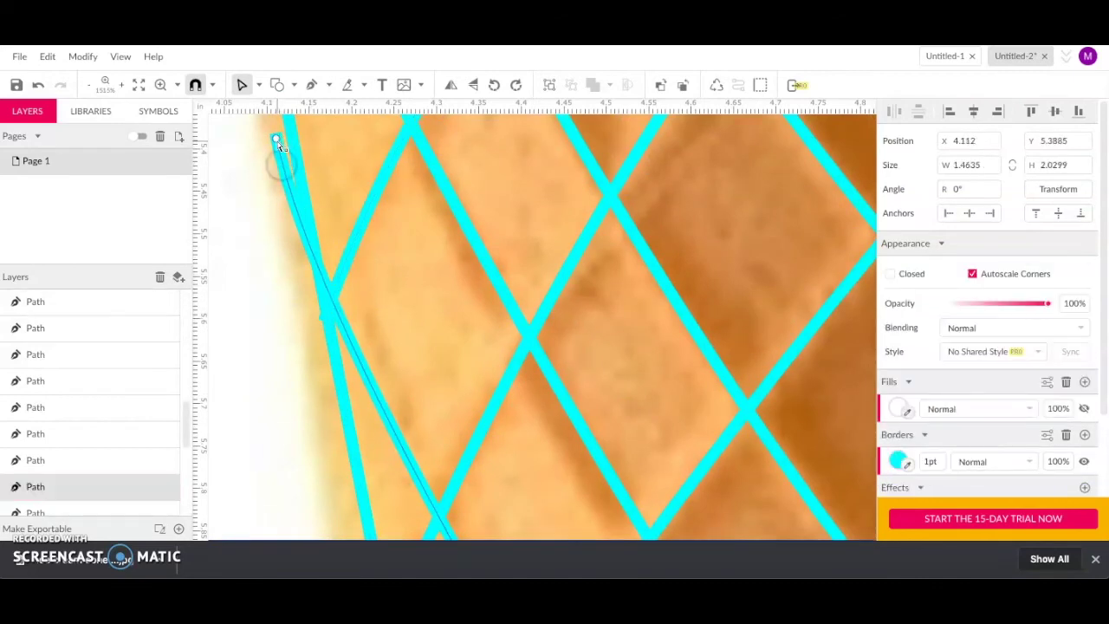
{"action": "left_click_drag", "start_coordinate": [276, 138], "coordinate": [292, 134]}
Move the overhanging left end of a further waffle line, midway down the cone, onto the cone's outline
{"action": "scroll", "coordinate": [292, 135], "scroll_direction": "down", "scroll_amount": 5}
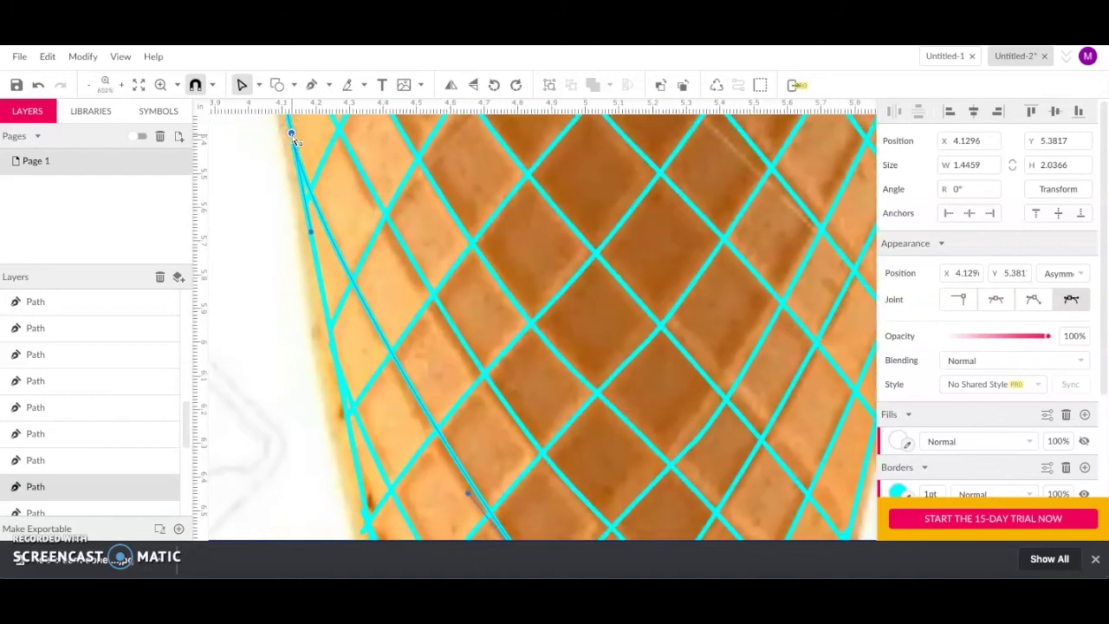
{"action": "scroll", "coordinate": [292, 135], "scroll_direction": "right", "scroll_amount": 2}
{"action": "scroll", "coordinate": [292, 135], "scroll_direction": "down", "scroll_amount": 3}
{"action": "scroll", "coordinate": [292, 135], "scroll_direction": "left", "scroll_amount": 2}
{"action": "scroll", "coordinate": [347, 275], "scroll_direction": "up", "scroll_amount": 5}
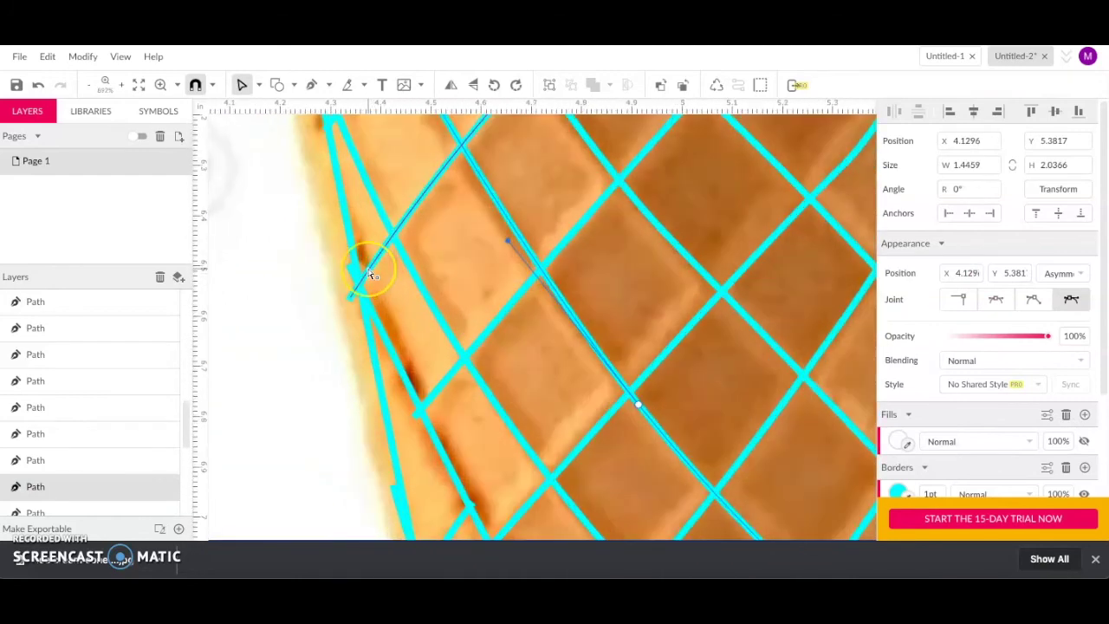
{"action": "left_click", "coordinate": [397, 279]}
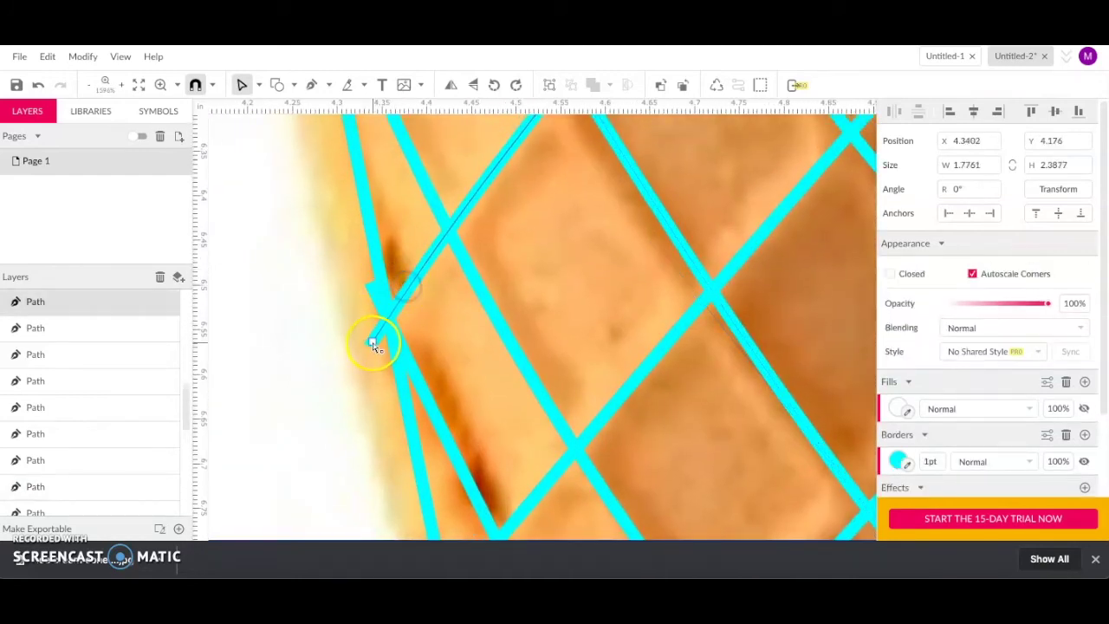
{"action": "left_click_drag", "start_coordinate": [373, 343], "coordinate": [381, 282]}
{"action": "left_click", "coordinate": [386, 297]}
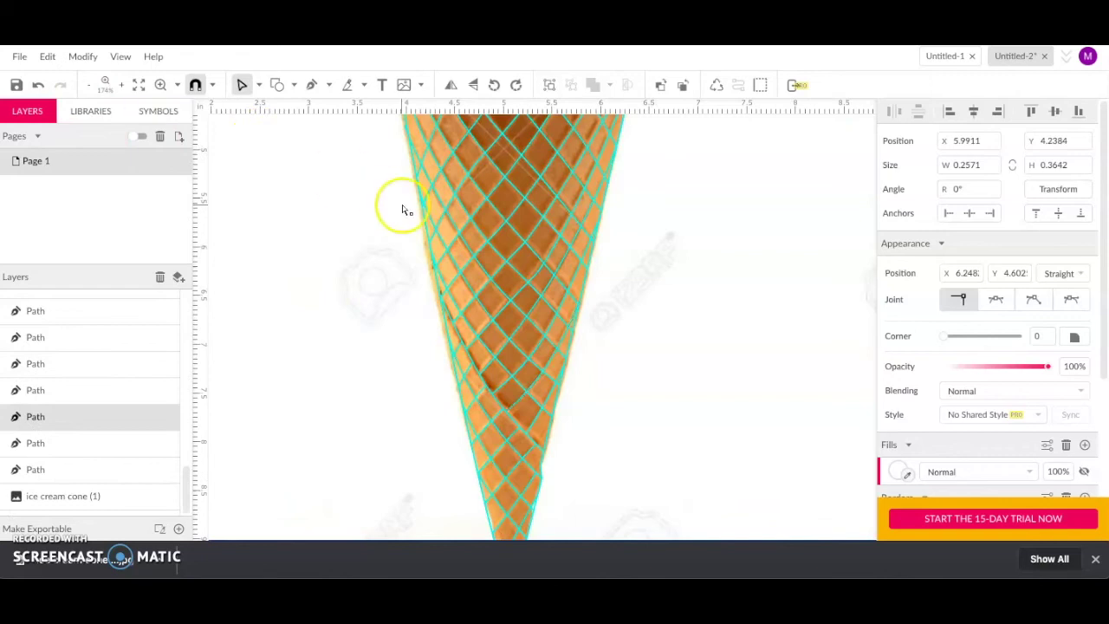
Examine the waffle lines down to the cone's tip and the ice cream outline above them
{"action": "scroll", "coordinate": [403, 210], "scroll_direction": "up", "scroll_amount": 10}
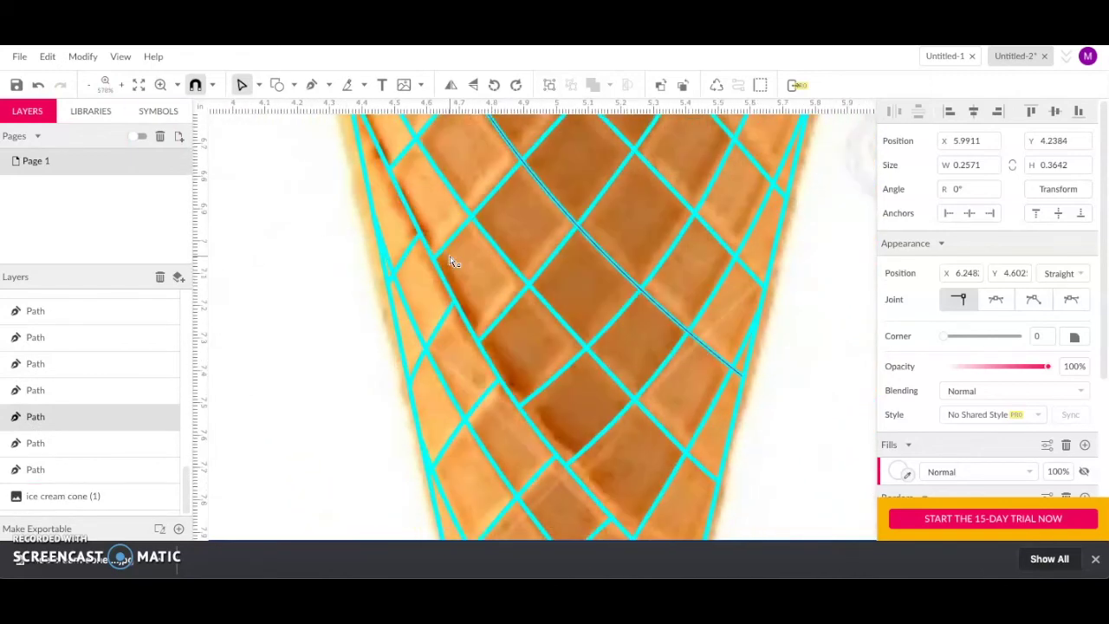
{"action": "scroll", "coordinate": [449, 257], "scroll_direction": "right", "scroll_amount": 5}
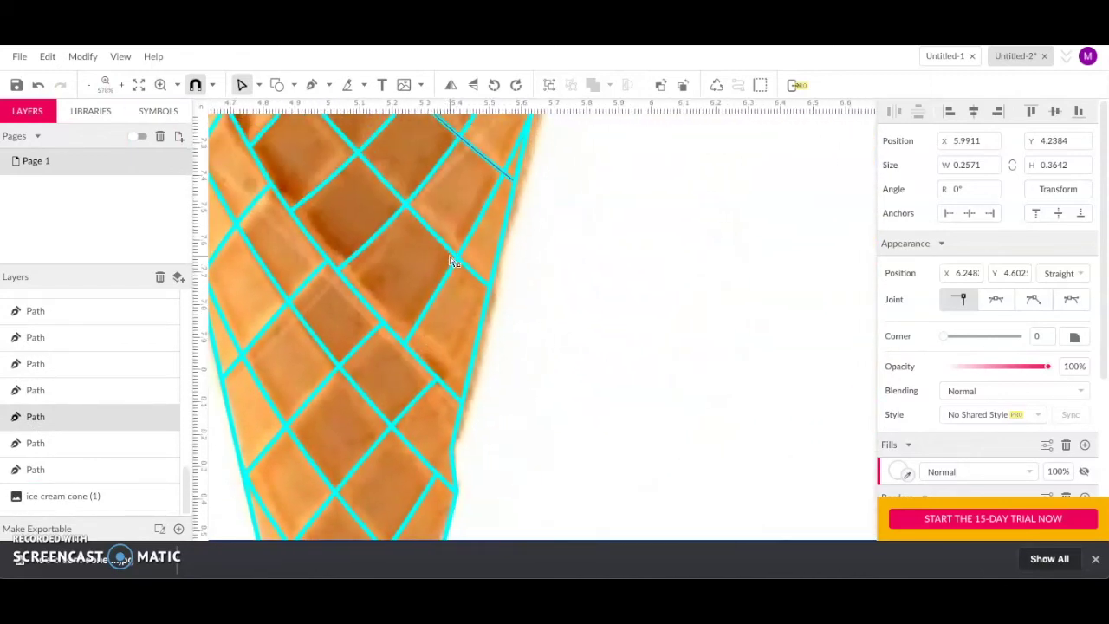
{"action": "scroll", "coordinate": [449, 258], "scroll_direction": "down", "scroll_amount": 8}
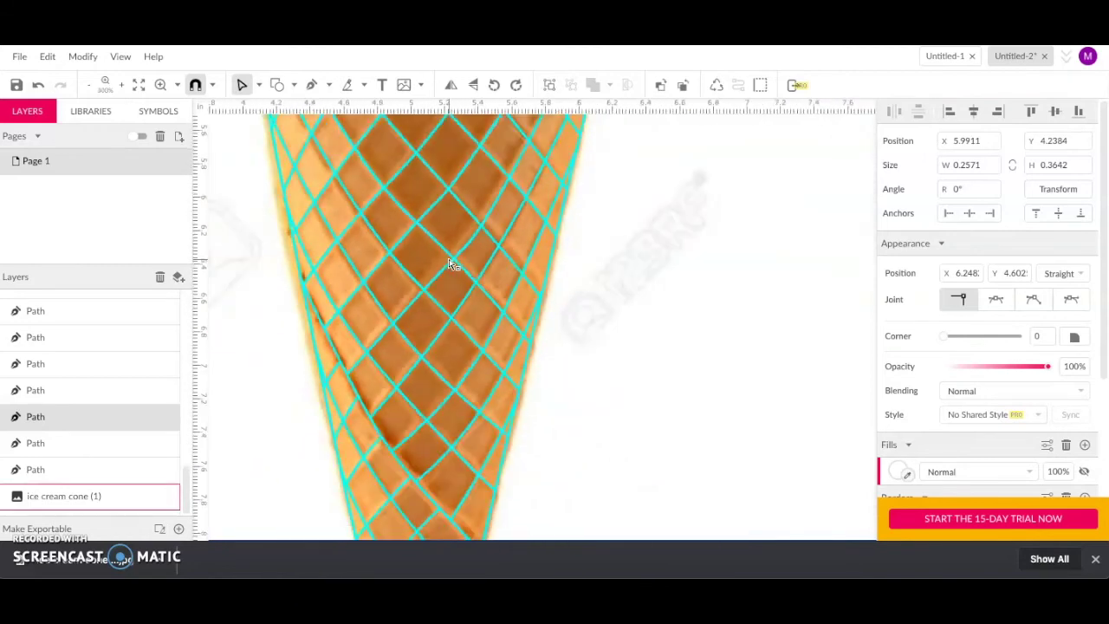
{"action": "scroll", "coordinate": [450, 263], "scroll_direction": "down", "scroll_amount": 5}
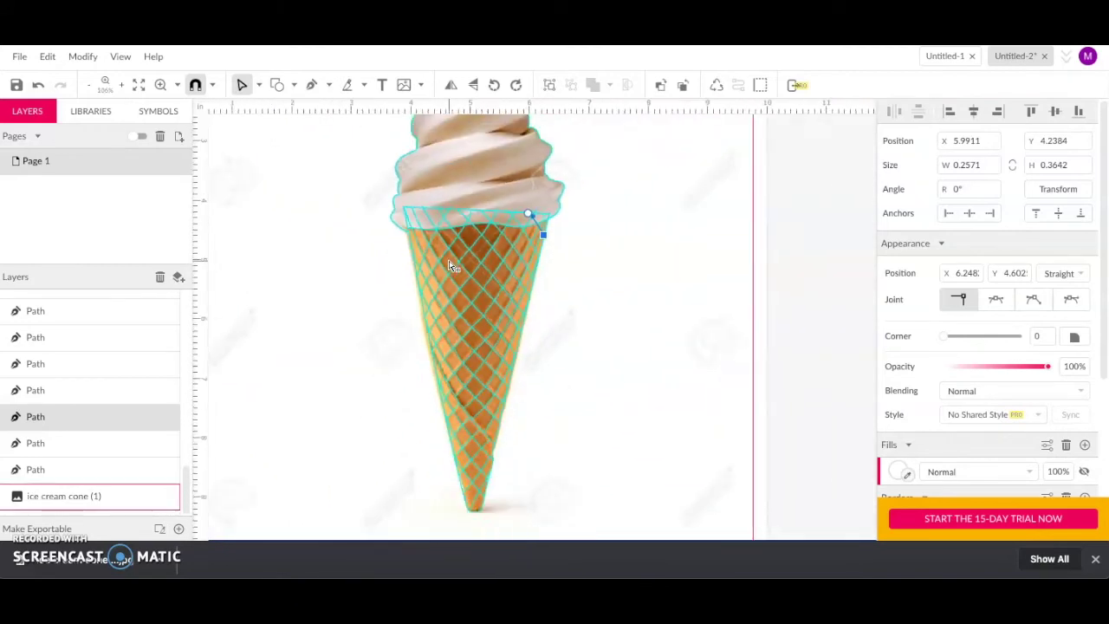
{"action": "left_click", "coordinate": [329, 226]}
{"action": "scroll", "coordinate": [329, 226], "scroll_direction": "up", "scroll_amount": 3}
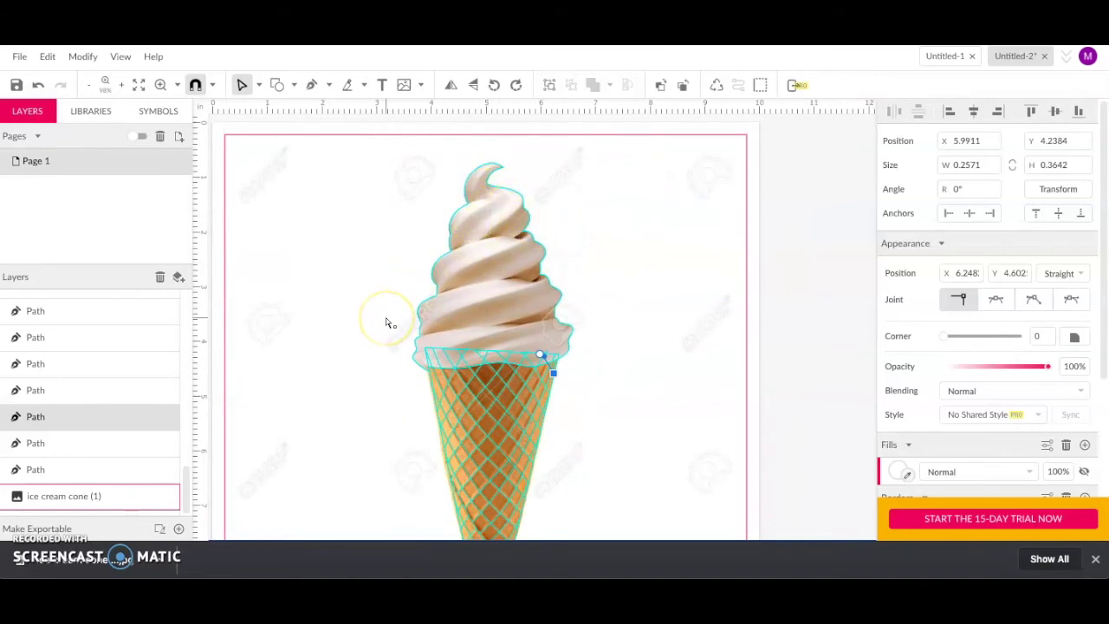
{"action": "scroll", "coordinate": [390, 323], "scroll_direction": "down", "scroll_amount": 3}
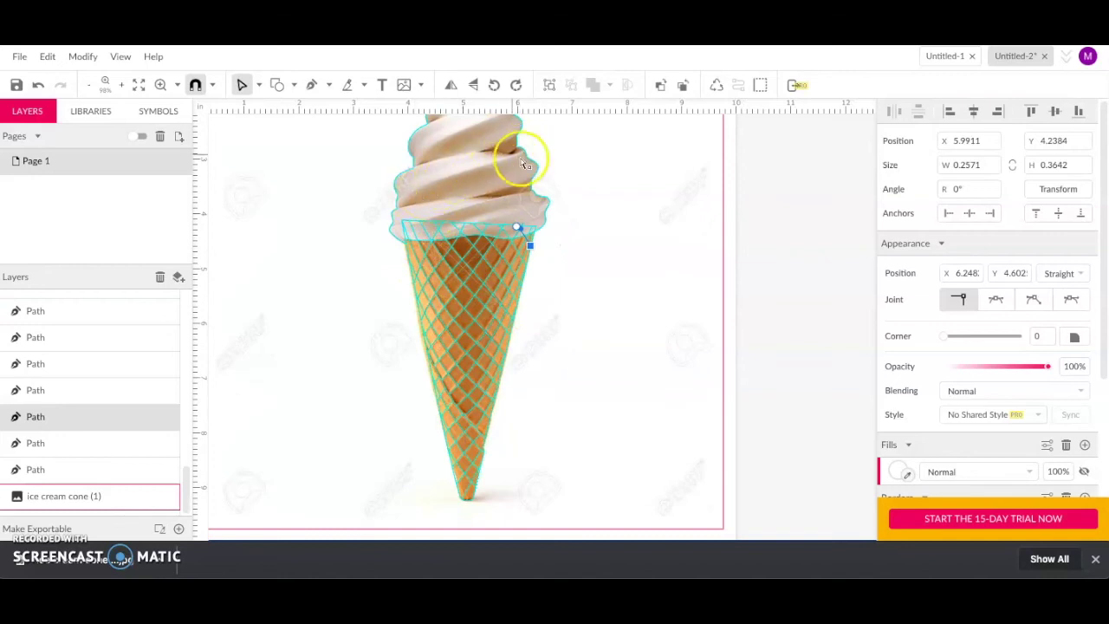
{"action": "scroll", "coordinate": [516, 165], "scroll_direction": "up", "scroll_amount": 1}
{"action": "scroll", "coordinate": [516, 165], "scroll_direction": "up", "scroll_amount": 3}
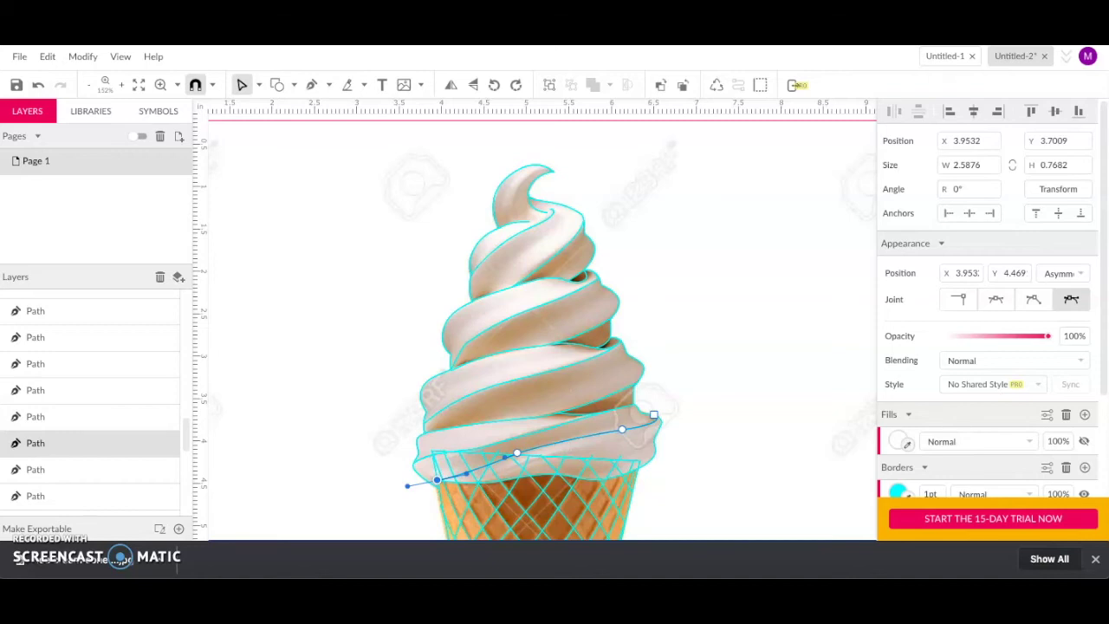
Use the Select tool to pick the cone shape and fill it with a light orange sampled from the cone photo
{"action": "left_click", "coordinate": [260, 85]}
{"action": "left_click", "coordinate": [279, 106]}
{"action": "left_click", "coordinate": [496, 196]}
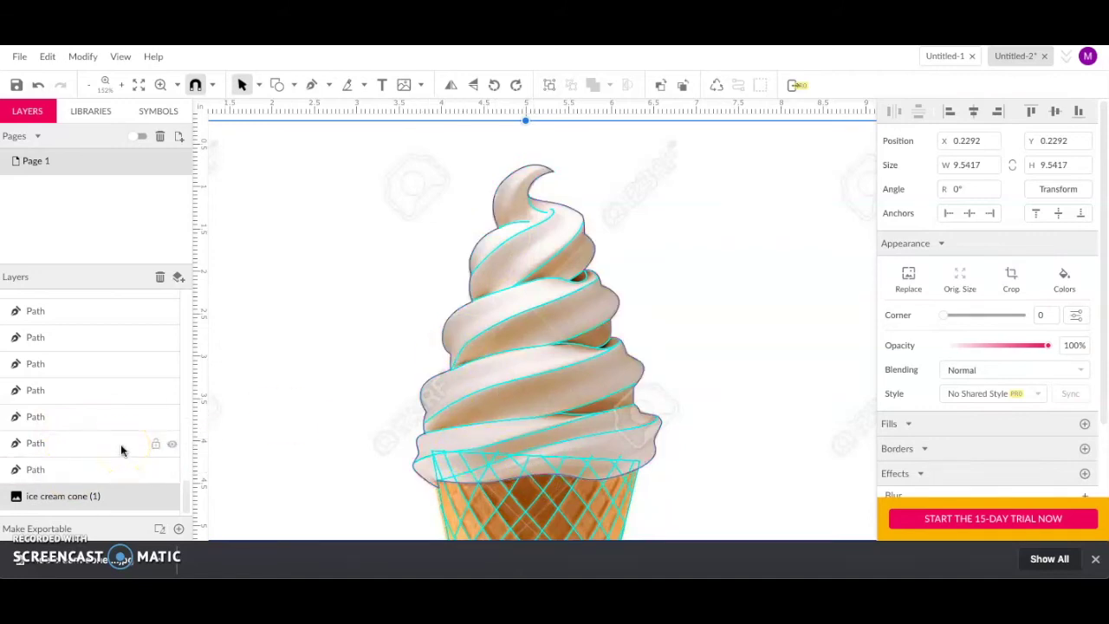
{"action": "left_click", "coordinate": [99, 467]}
{"action": "scroll", "coordinate": [330, 448], "scroll_direction": "down", "scroll_amount": 5}
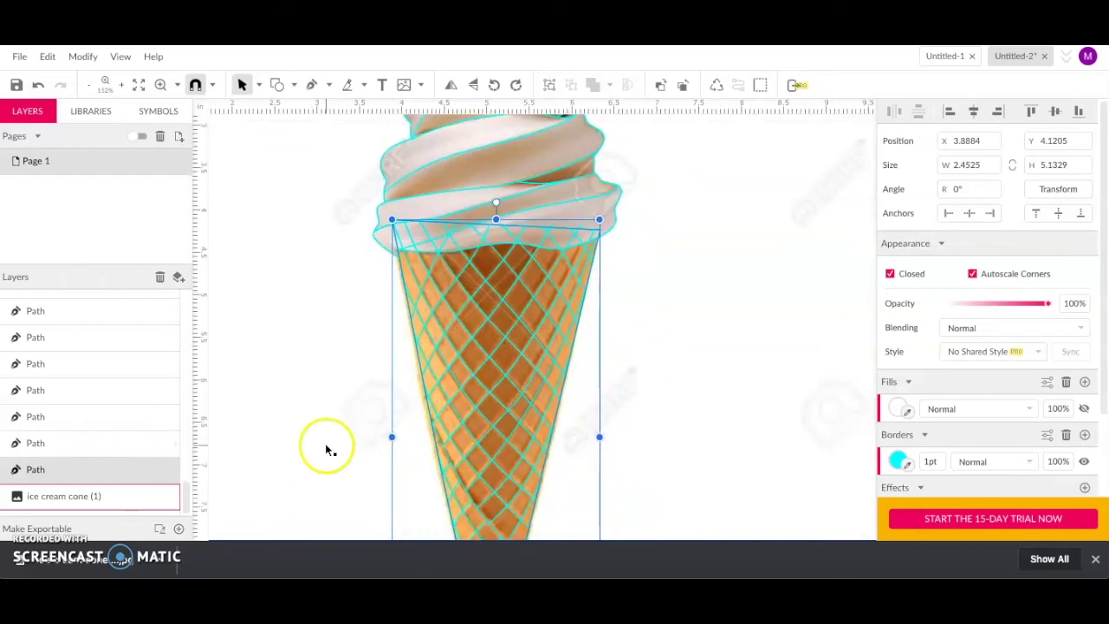
{"action": "left_click", "coordinate": [77, 468]}
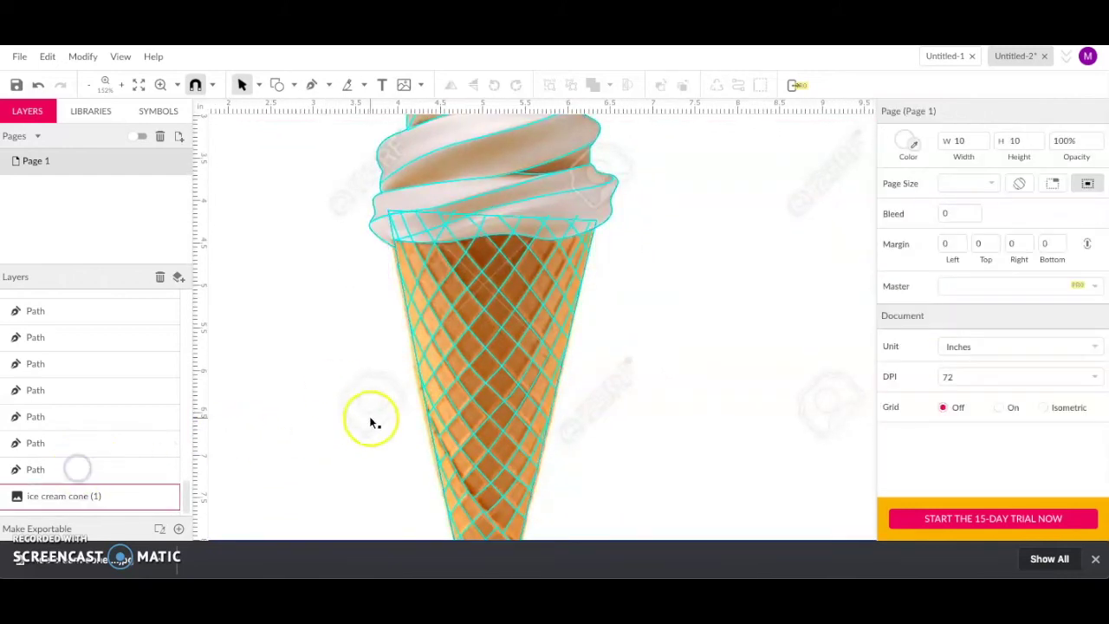
{"action": "left_click", "coordinate": [392, 247]}
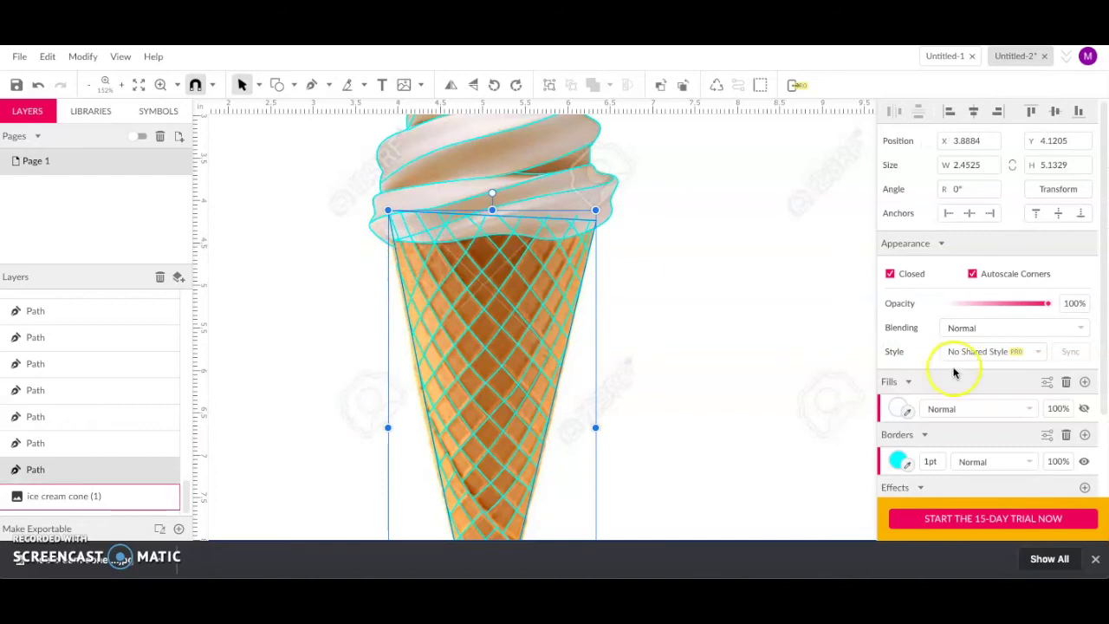
{"action": "left_click", "coordinate": [906, 414]}
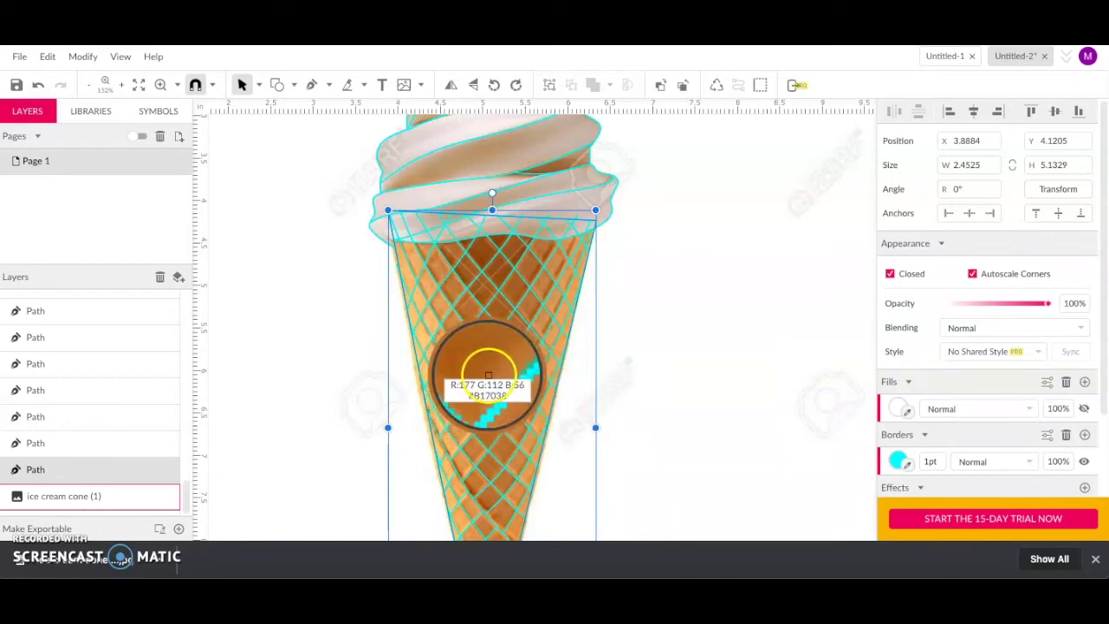
{"action": "left_click", "coordinate": [448, 377]}
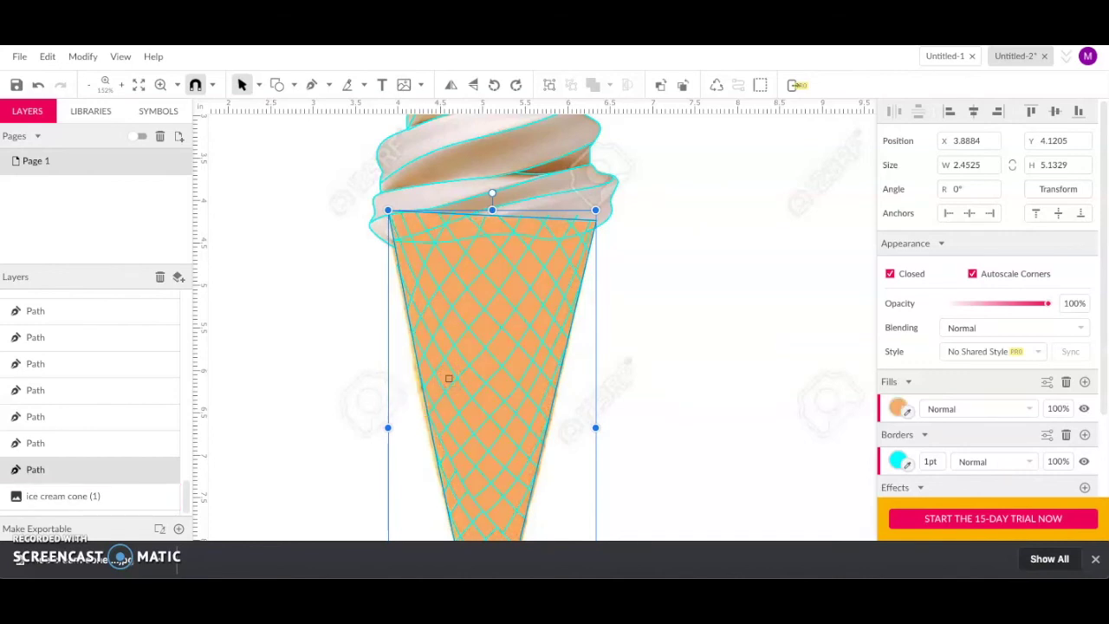
Select the ice cream outline path and fill it with pink #FF8D8D
{"action": "left_click", "coordinate": [242, 85]}
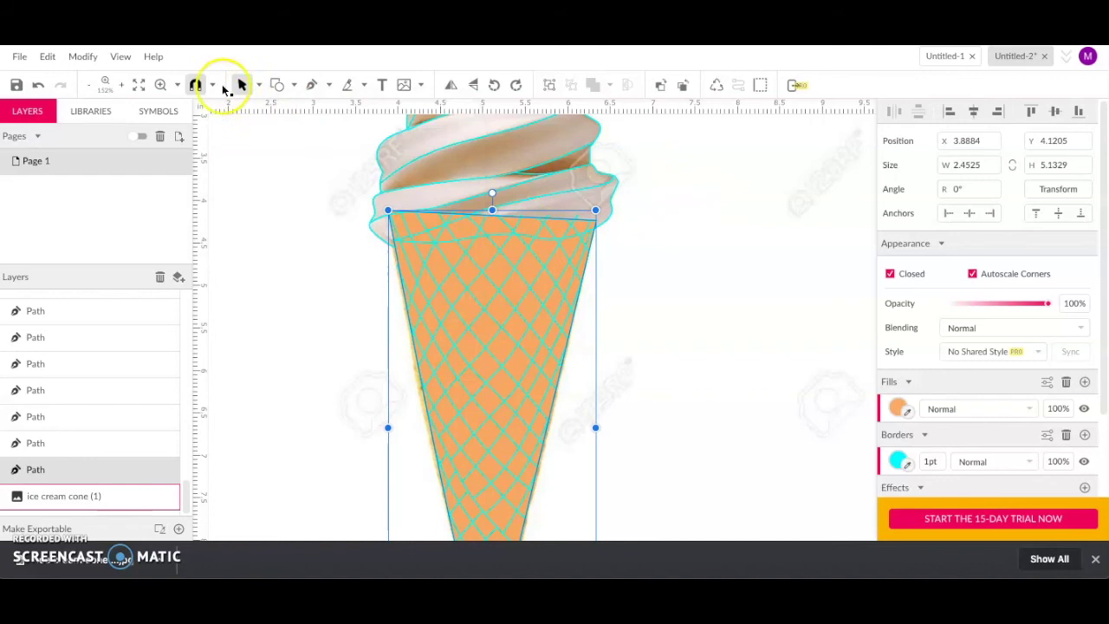
{"action": "left_click", "coordinate": [76, 444]}
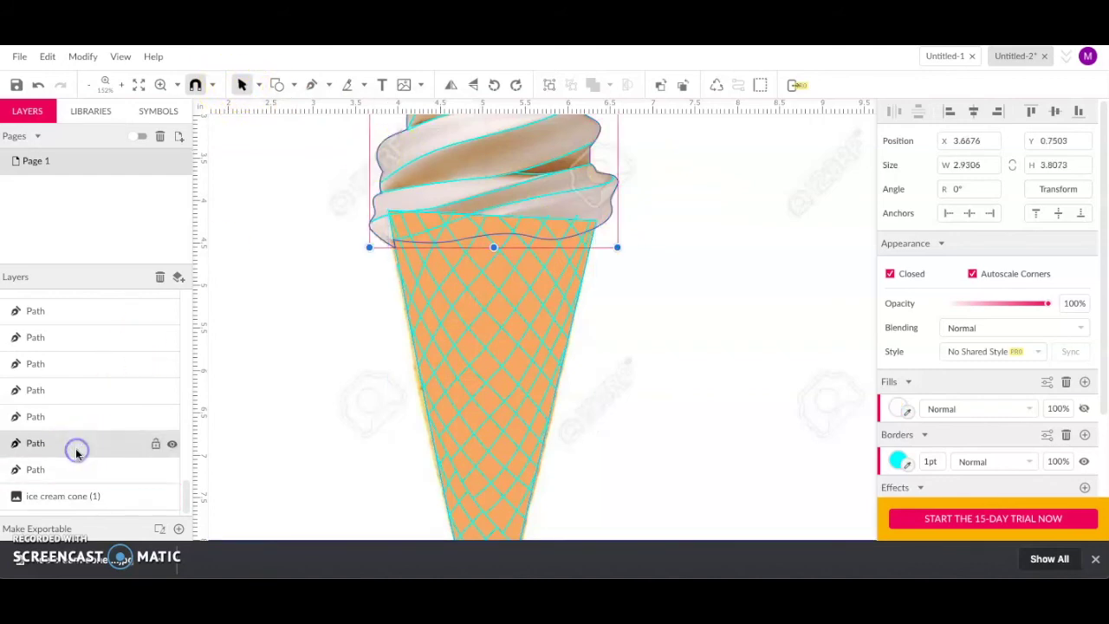
{"action": "left_click", "coordinate": [389, 147]}
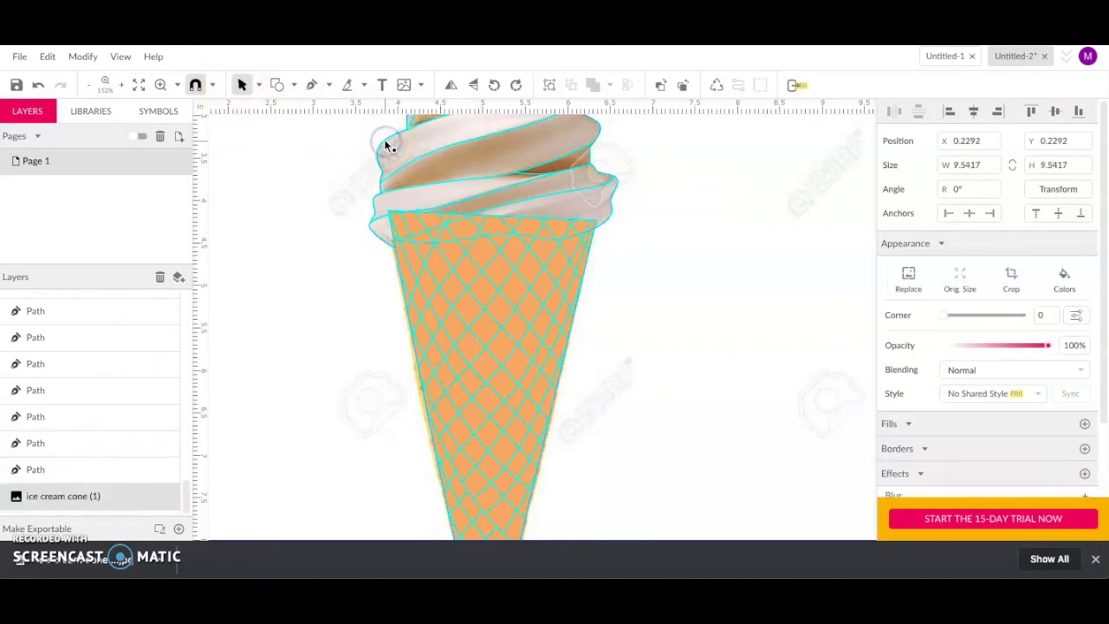
{"action": "left_click", "coordinate": [82, 442]}
{"action": "scroll", "coordinate": [421, 275], "scroll_direction": "right", "scroll_amount": 2}
{"action": "scroll", "coordinate": [421, 276], "scroll_direction": "up", "scroll_amount": 2}
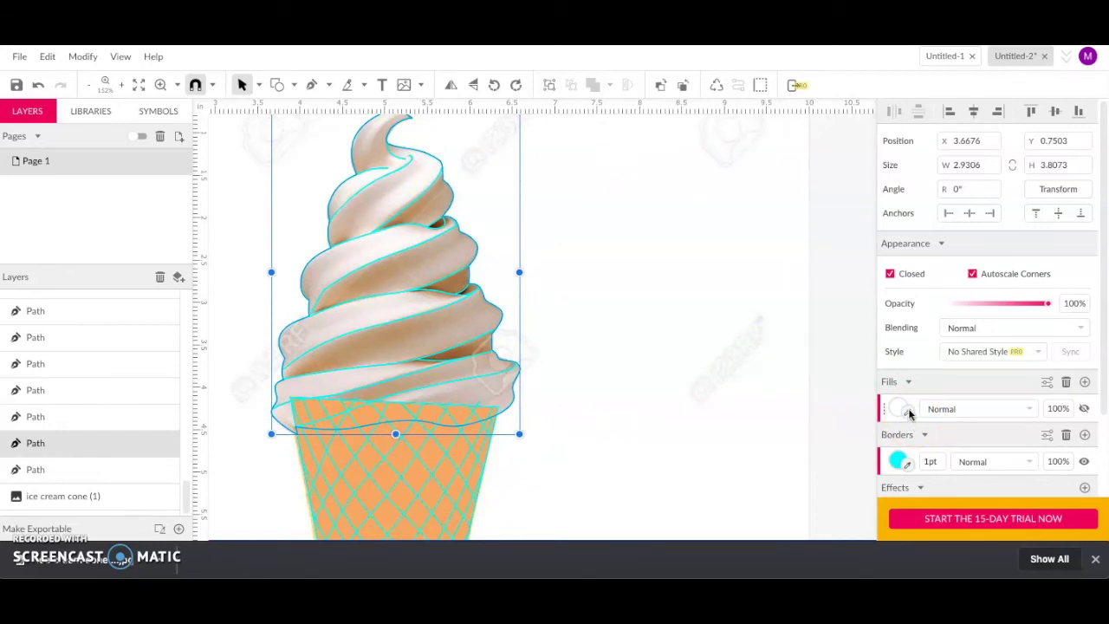
{"action": "left_click", "coordinate": [902, 411]}
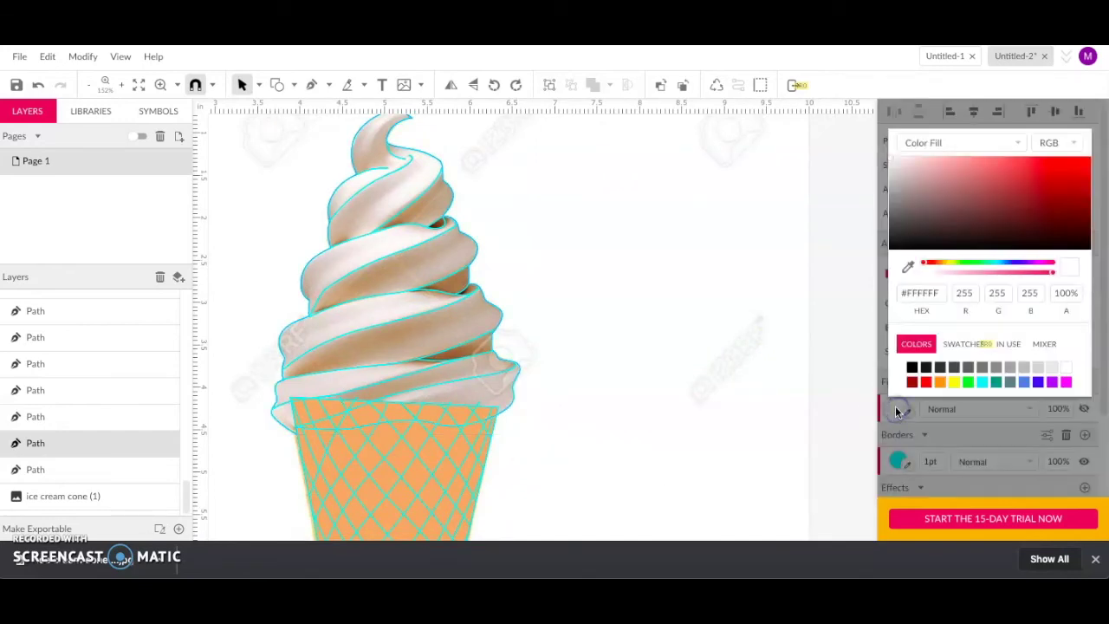
{"action": "mouse_move", "coordinate": [962, 166]}
{"action": "left_mouse_down"}
{"action": "mouse_move", "coordinate": [948, 159]}
{"action": "mouse_move", "coordinate": [997, 154]}
{"action": "mouse_move", "coordinate": [979, 160]}
{"action": "left_mouse_up"}
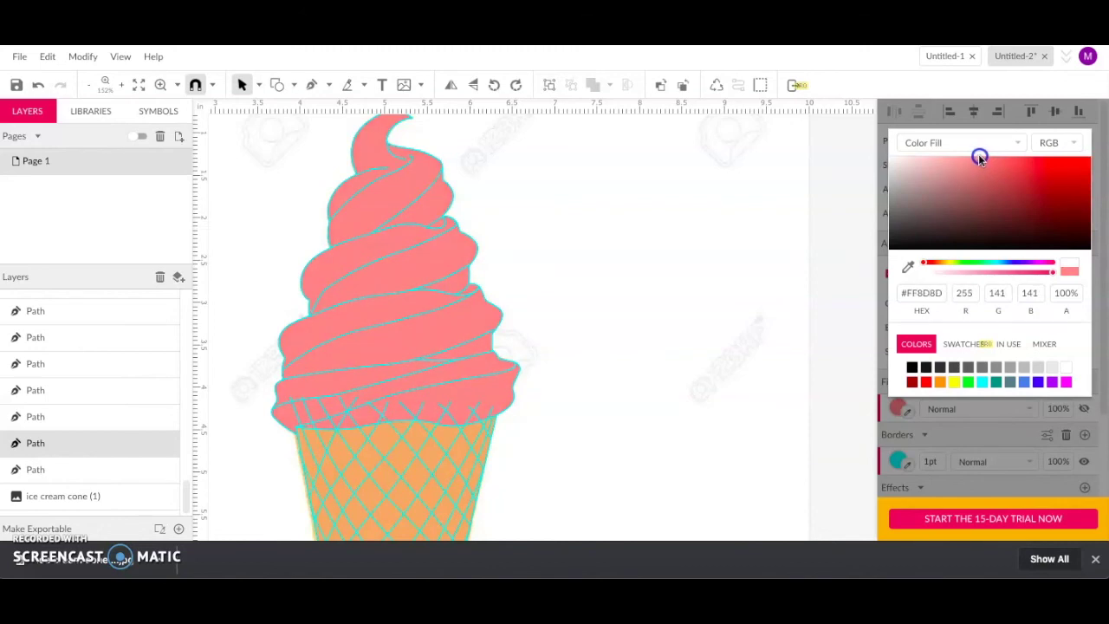
{"action": "left_click", "coordinate": [868, 284]}
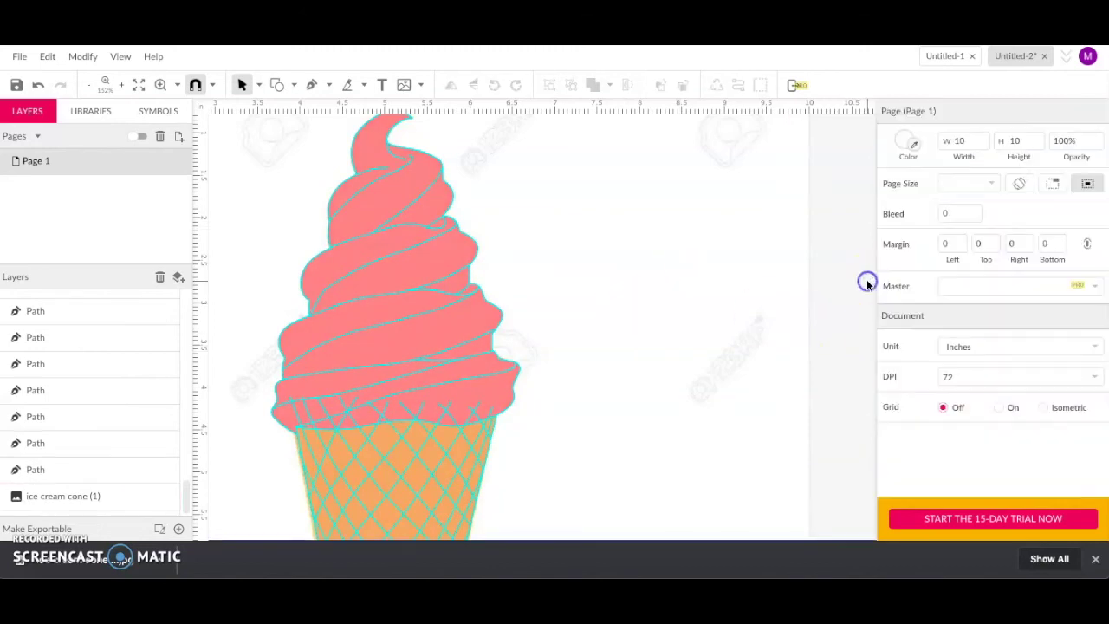
Hide the ice cream cone photo layer beneath the traced paths
{"action": "scroll", "coordinate": [666, 314], "scroll_direction": "down", "scroll_amount": 5}
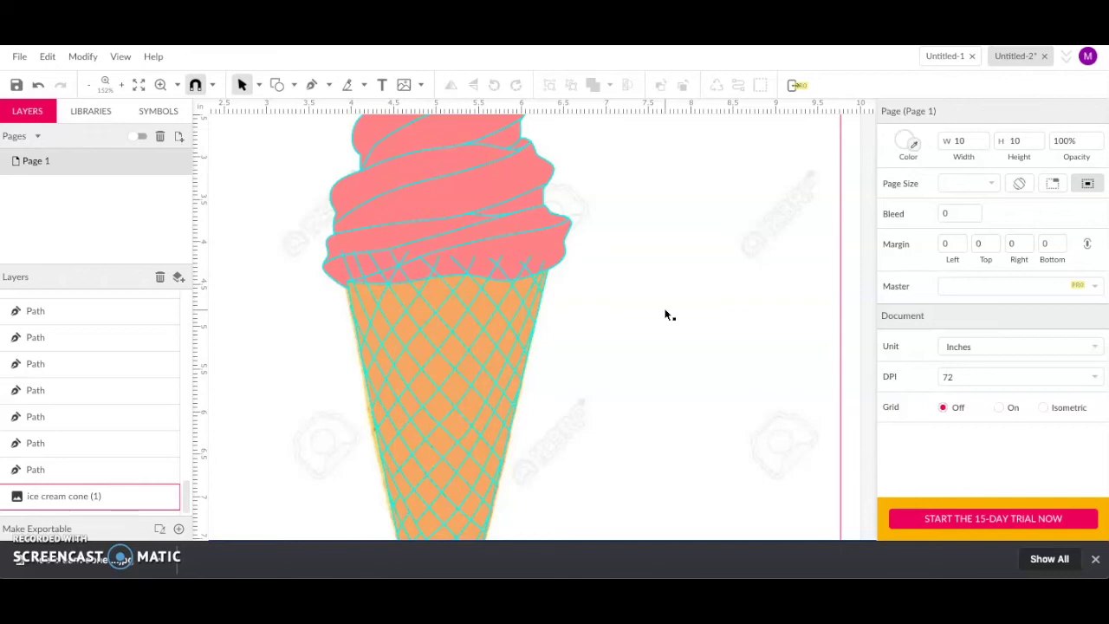
{"action": "scroll", "coordinate": [666, 315], "scroll_direction": "down", "scroll_amount": 5}
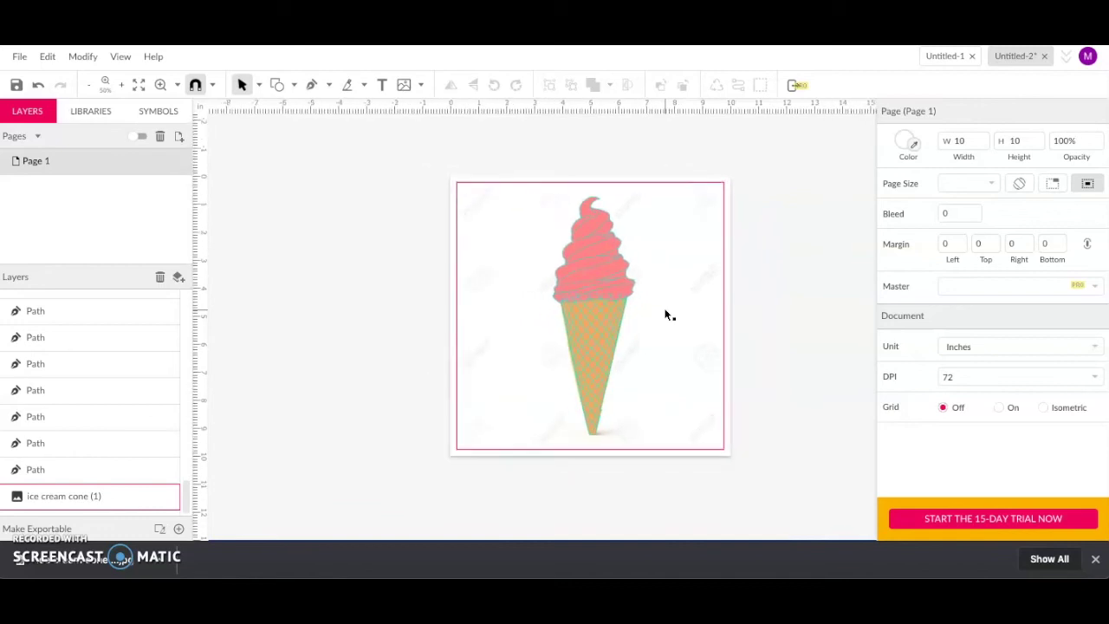
{"action": "left_click", "coordinate": [172, 497]}
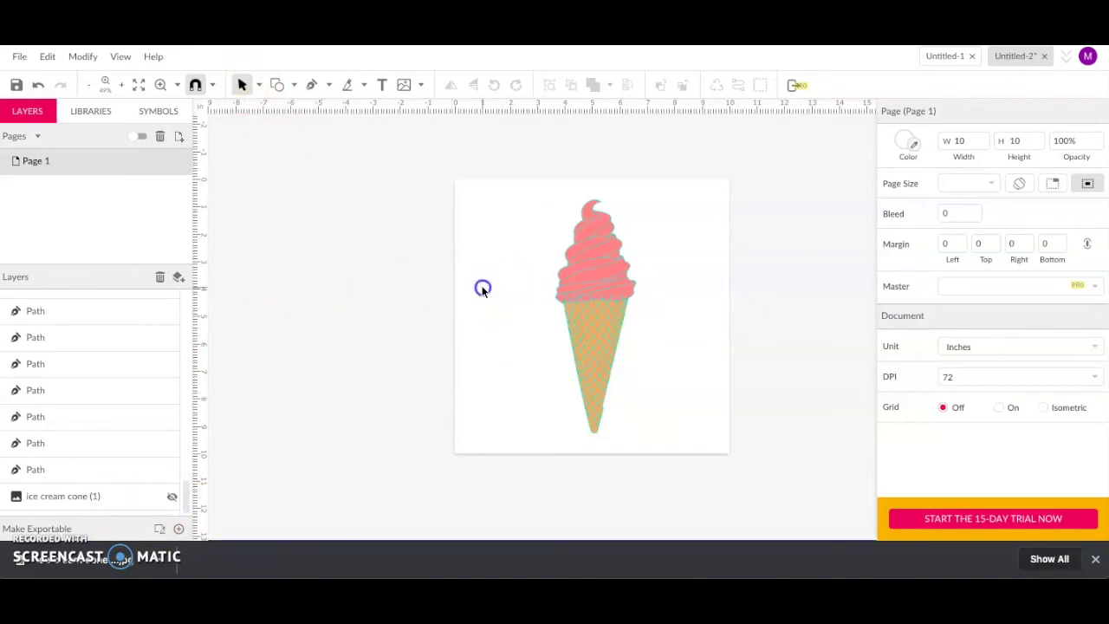
Select all the illustration's paths, excluding the ice cream outline, its swirl lines and the cone shape, so only the waffle lines are selected
{"action": "left_click_drag", "start_coordinate": [483, 286], "coordinate": [661, 448]}
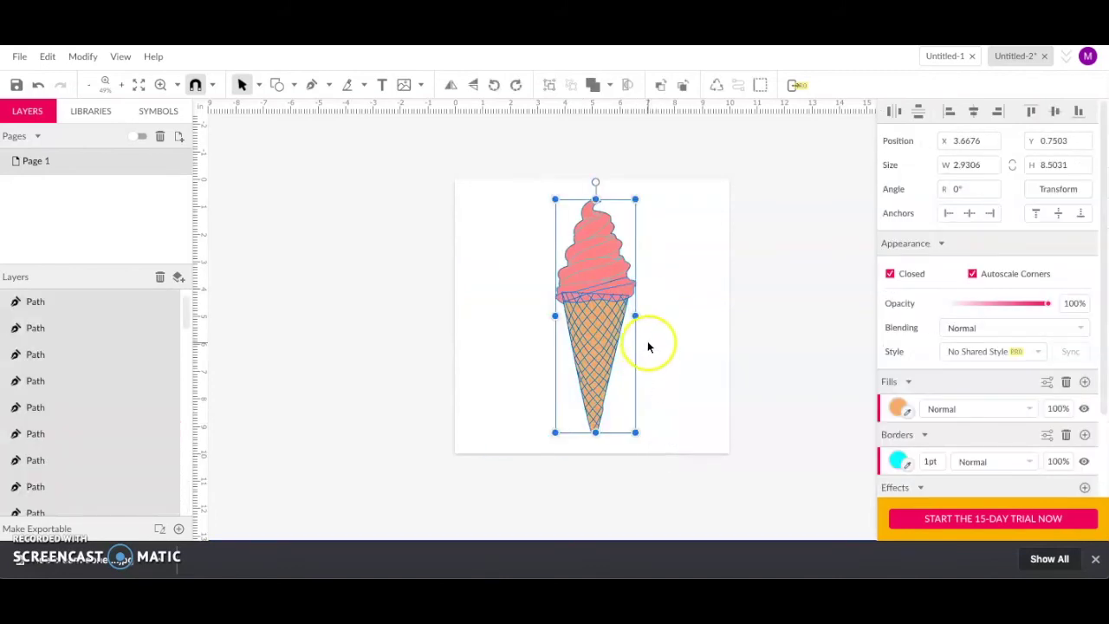
{"action": "scroll", "coordinate": [648, 346], "scroll_direction": "up", "scroll_amount": 8}
{"action": "scroll", "coordinate": [648, 346], "scroll_direction": "up", "scroll_amount": 1}
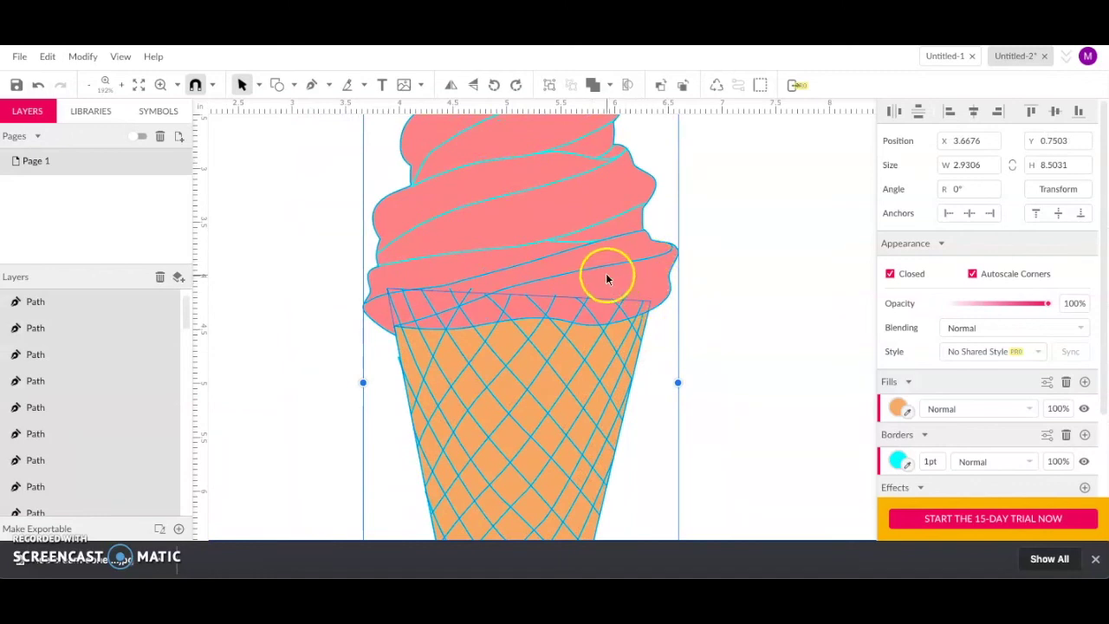
{"action": "left_click", "coordinate": [613, 268]}
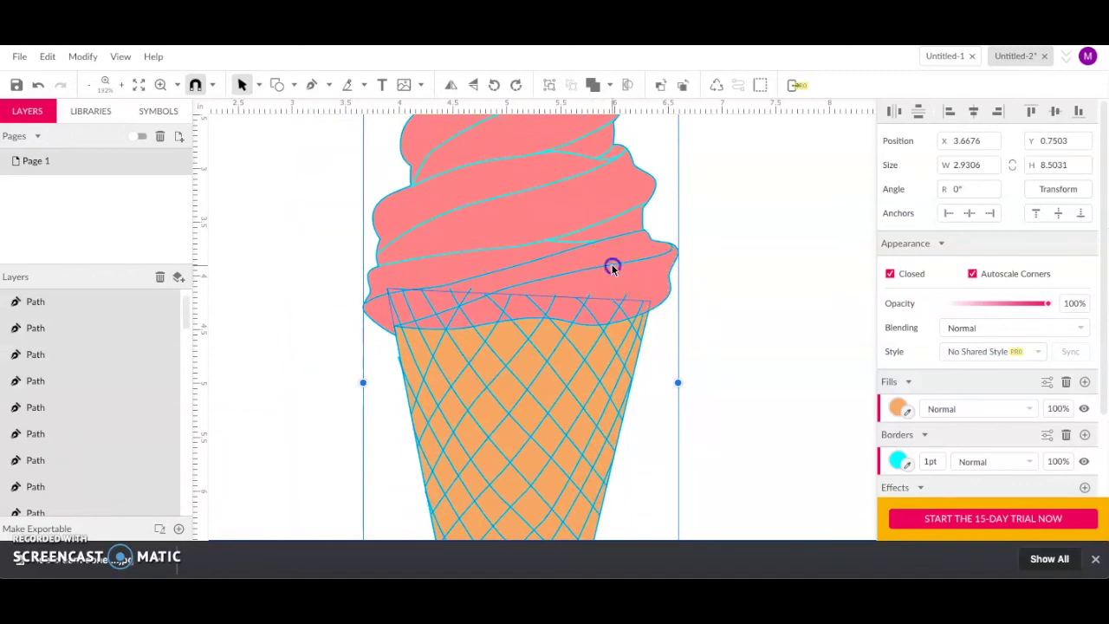
{"action": "left_click", "coordinate": [557, 251]}
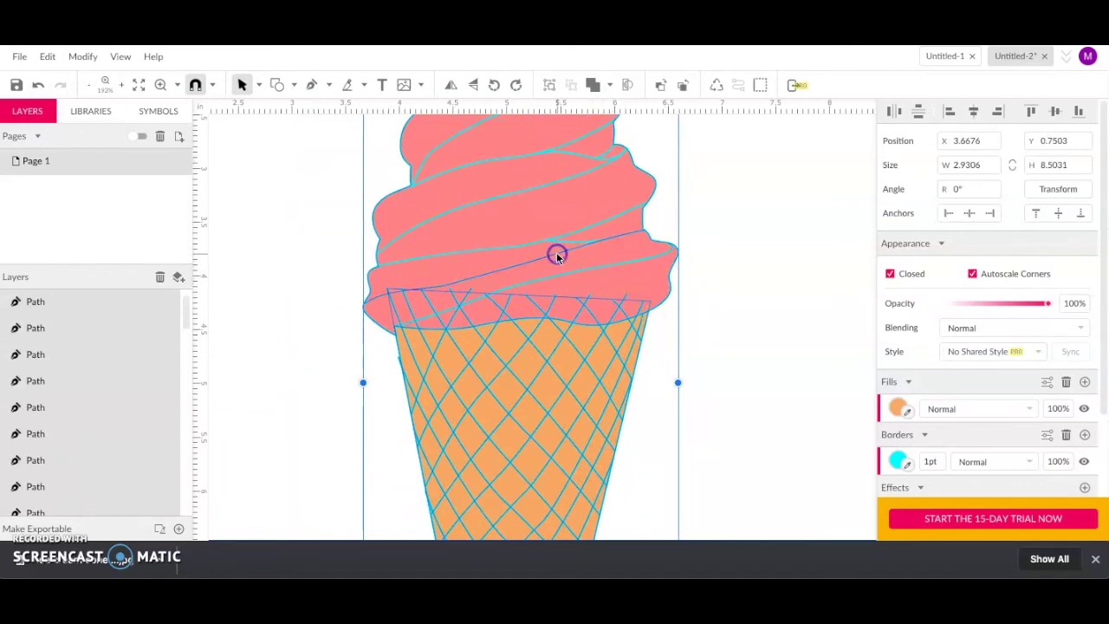
{"action": "left_click", "coordinate": [670, 288]}
{"action": "scroll", "coordinate": [663, 343], "scroll_direction": "down", "scroll_amount": 2}
{"action": "scroll", "coordinate": [663, 350], "scroll_direction": "down", "scroll_amount": 2}
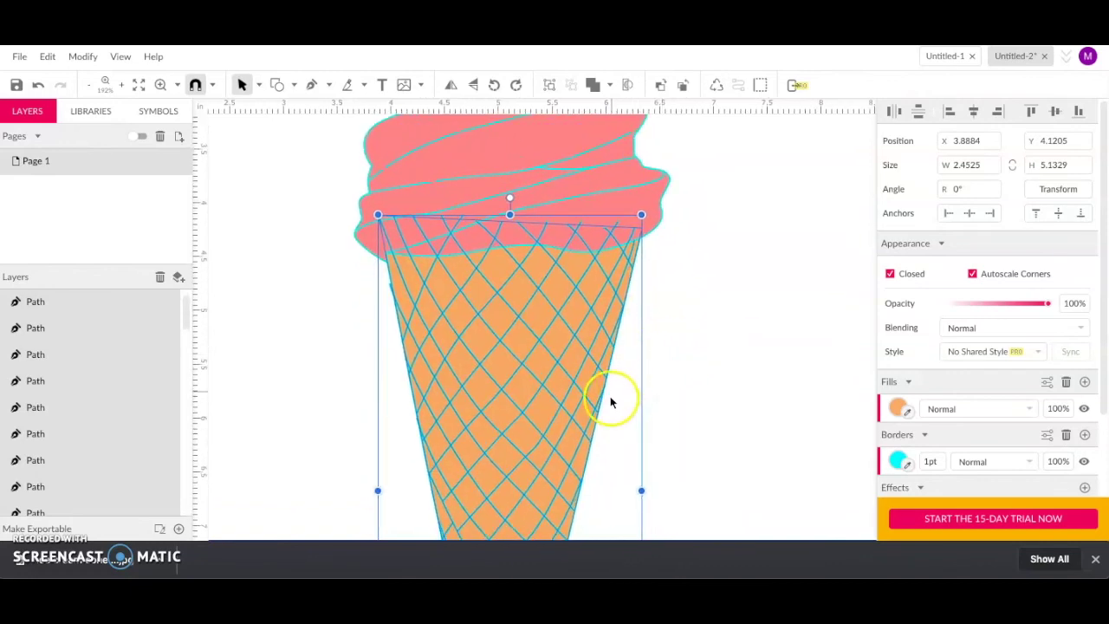
{"action": "left_click", "coordinate": [390, 274]}
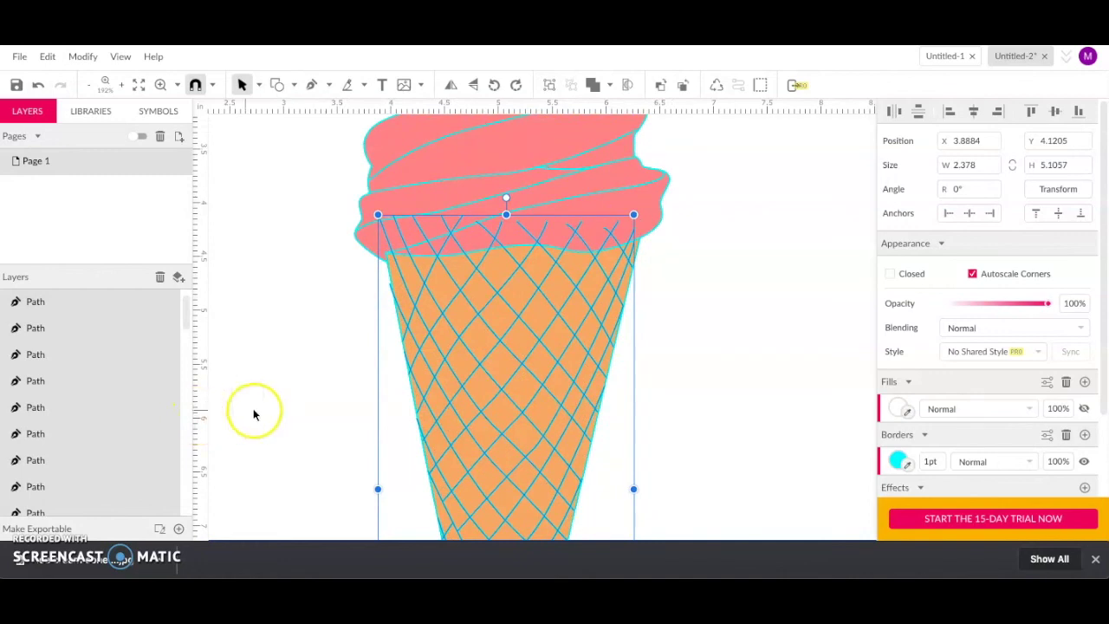
{"action": "scroll", "coordinate": [270, 416], "scroll_direction": "down", "scroll_amount": 5}
{"action": "scroll", "coordinate": [271, 415], "scroll_direction": "down", "scroll_amount": 2}
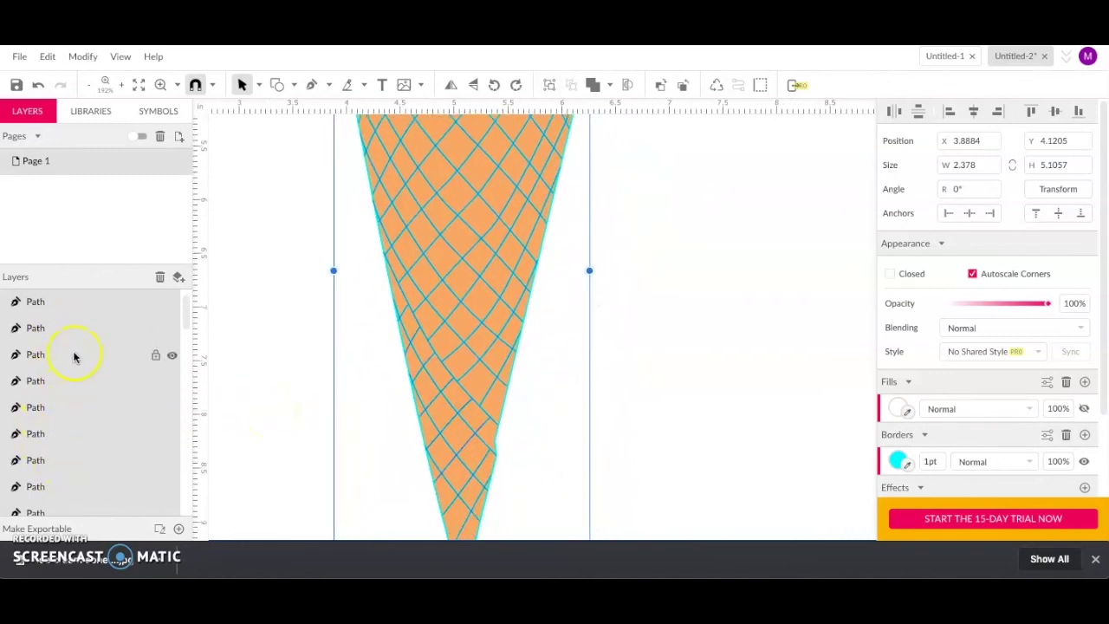
{"action": "left_click", "coordinate": [901, 409]}
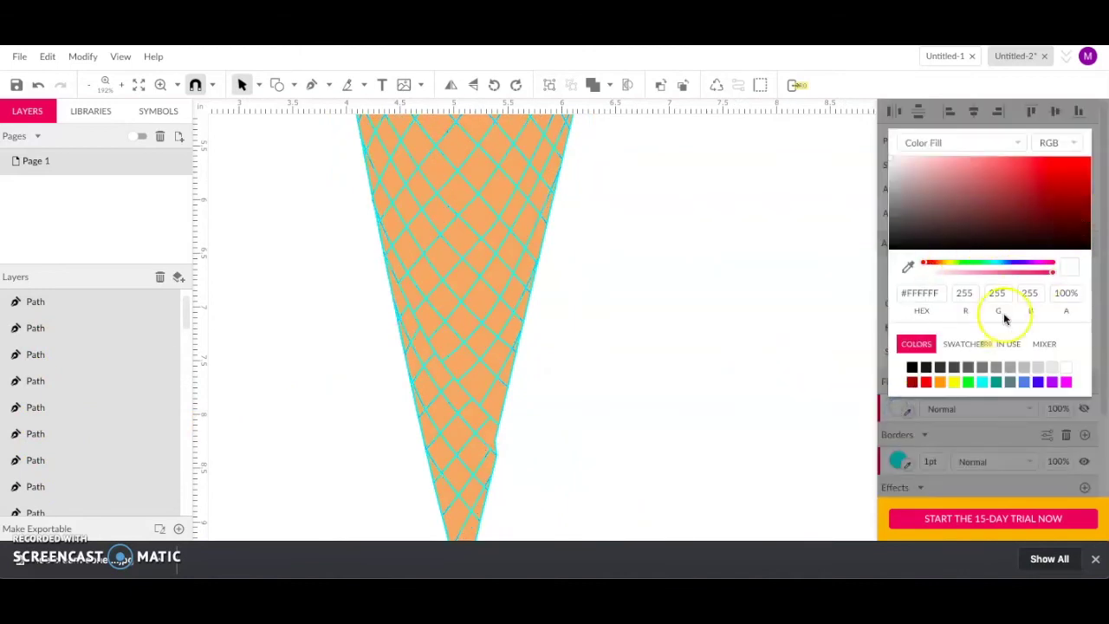
{"action": "left_click", "coordinate": [939, 382]}
{"action": "left_click_drag", "start_coordinate": [996, 227], "coordinate": [1092, 224]}
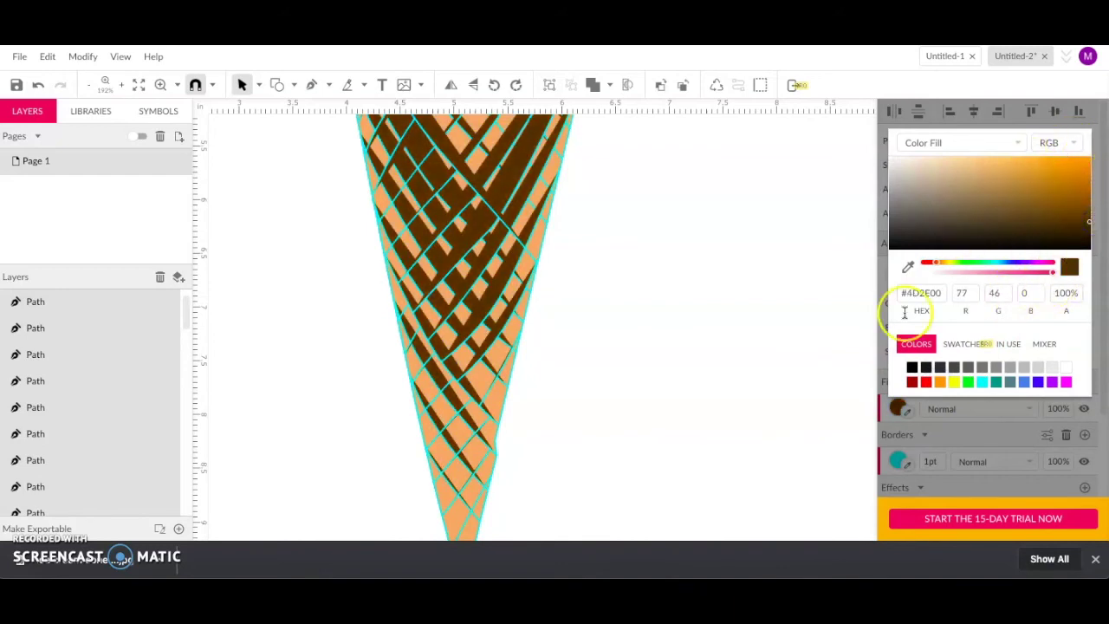
{"action": "left_click", "coordinate": [884, 307]}
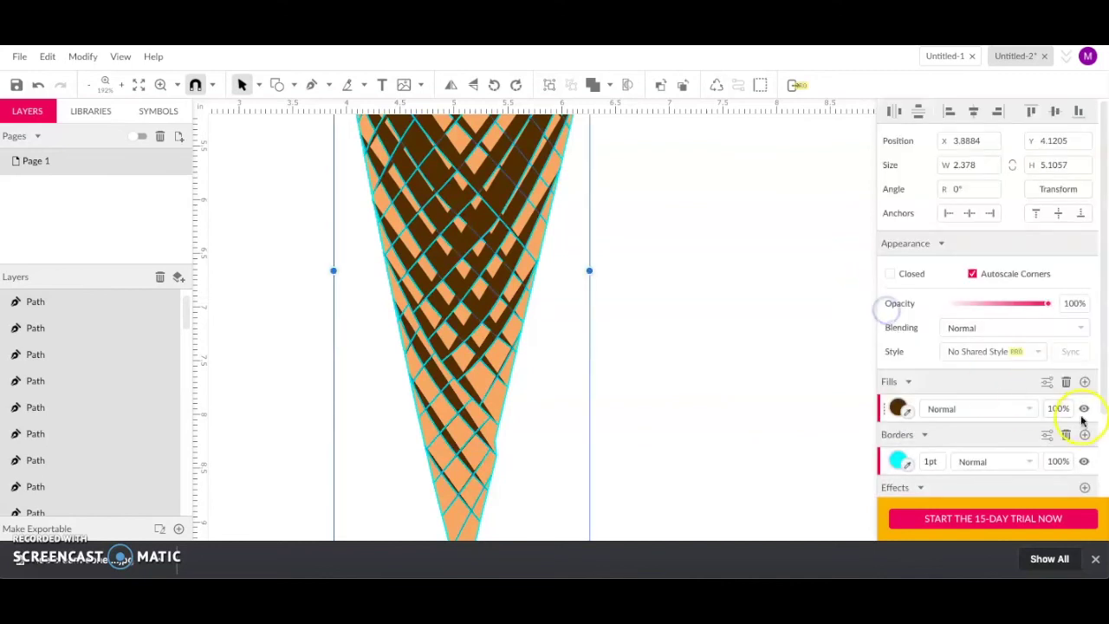
{"action": "left_click", "coordinate": [1085, 409]}
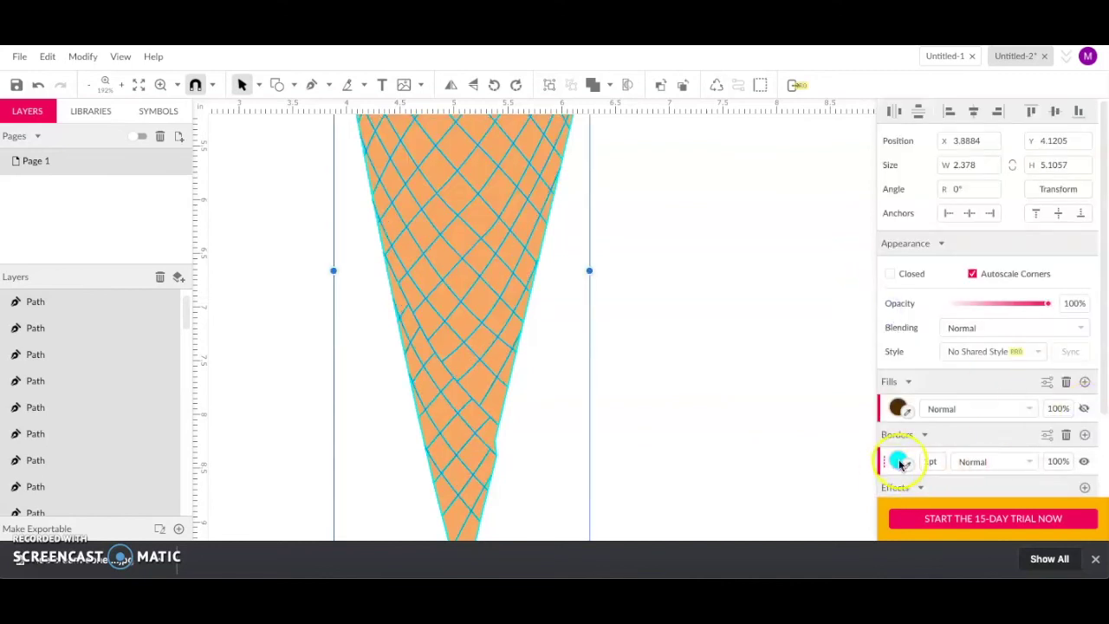
Set the border colour of the selected waffle lines to dark brown, using a darkened shade of orange
{"action": "left_click", "coordinate": [900, 462]}
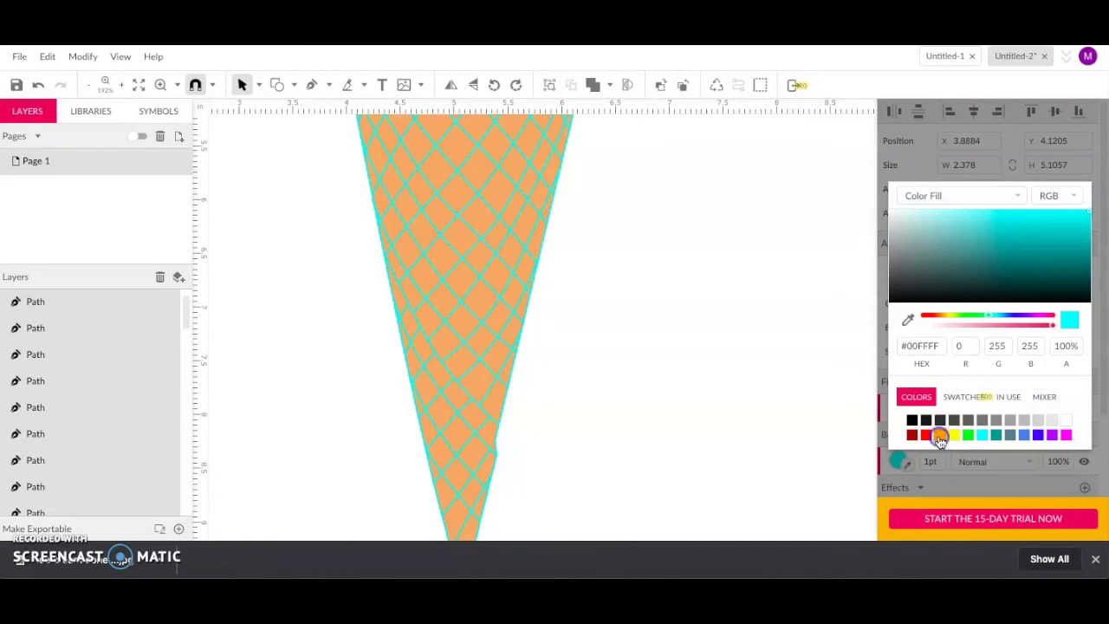
{"action": "left_click", "coordinate": [940, 435]}
{"action": "left_click", "coordinate": [991, 271]}
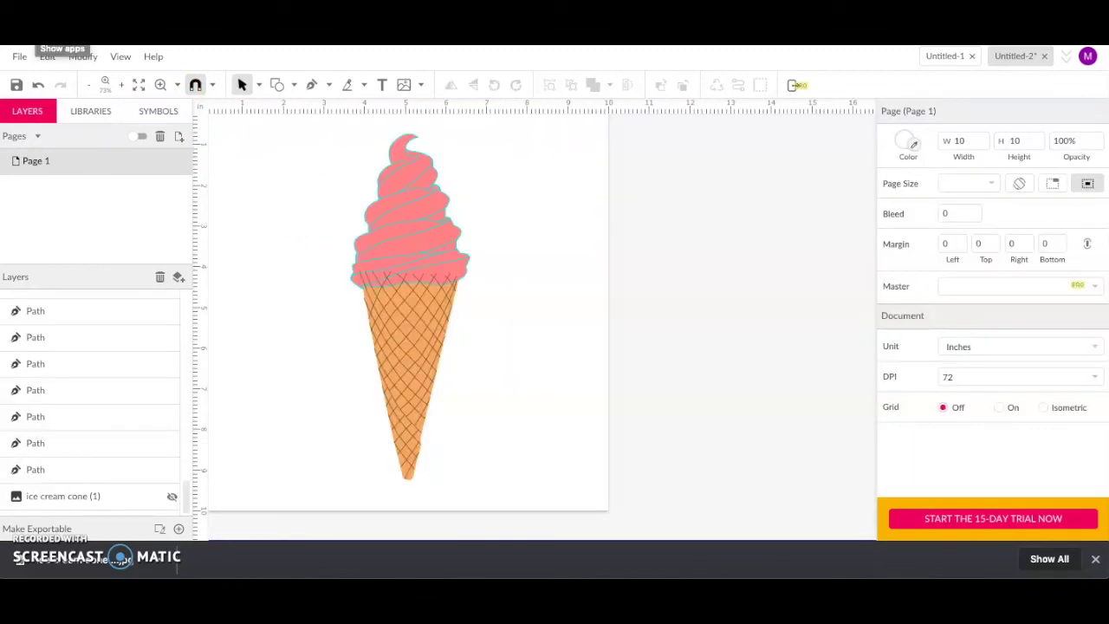
{"action": "left_click", "coordinate": [287, 254]}
Select the ice cream outline together with its swirl lines and bring them to the front, above the cone's waffle lines
{"action": "scroll", "coordinate": [287, 255], "scroll_direction": "left", "scroll_amount": 3}
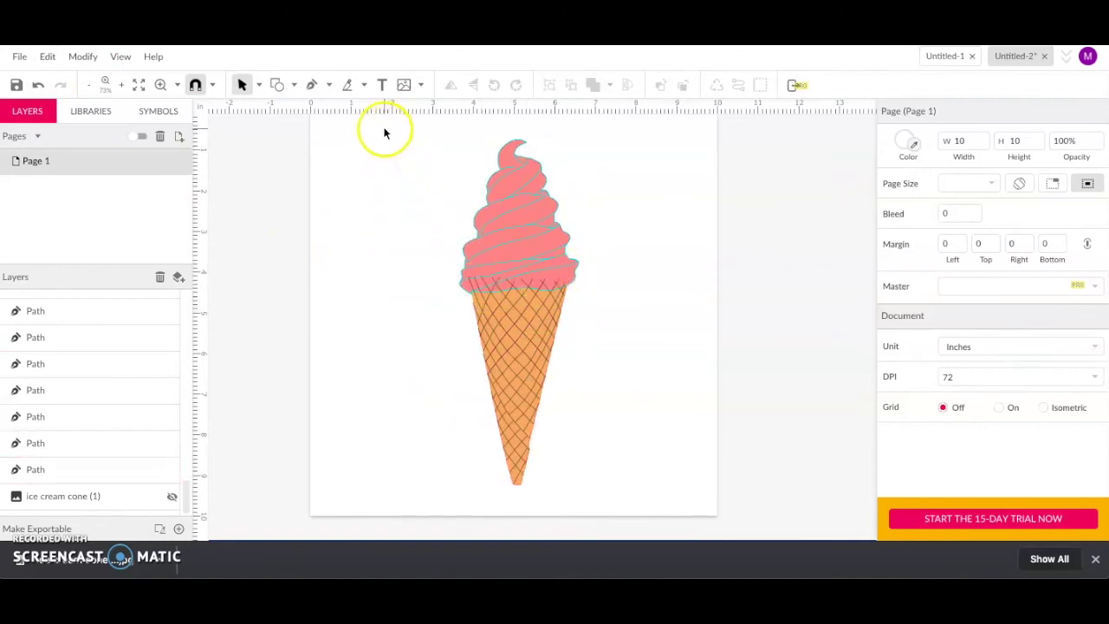
{"action": "left_click_drag", "start_coordinate": [381, 124], "coordinate": [684, 275]}
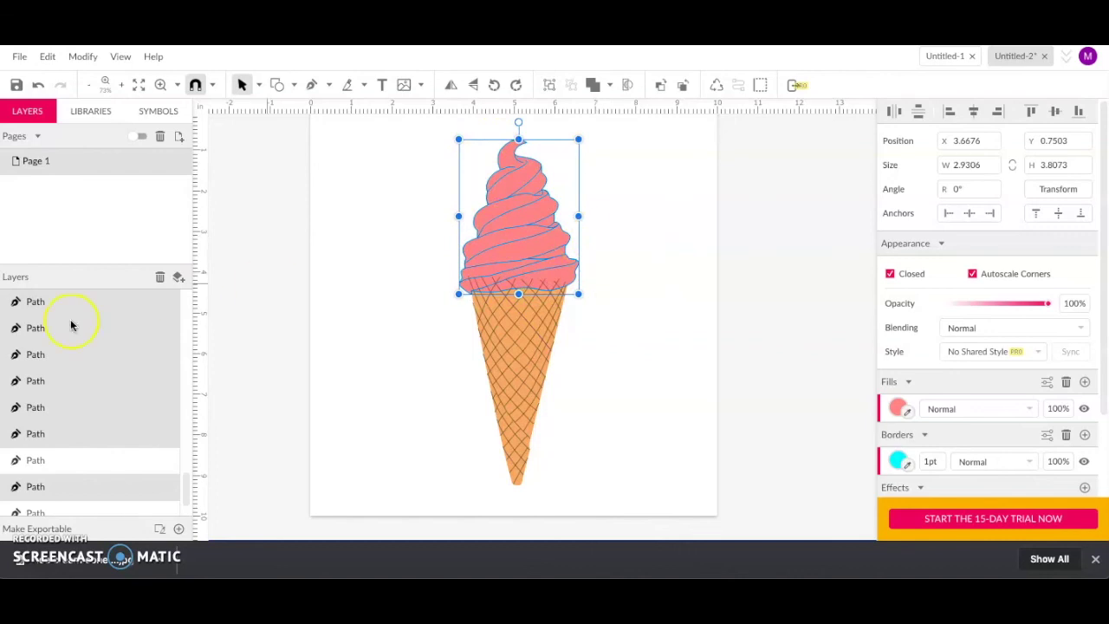
{"action": "right_click", "coordinate": [490, 216]}
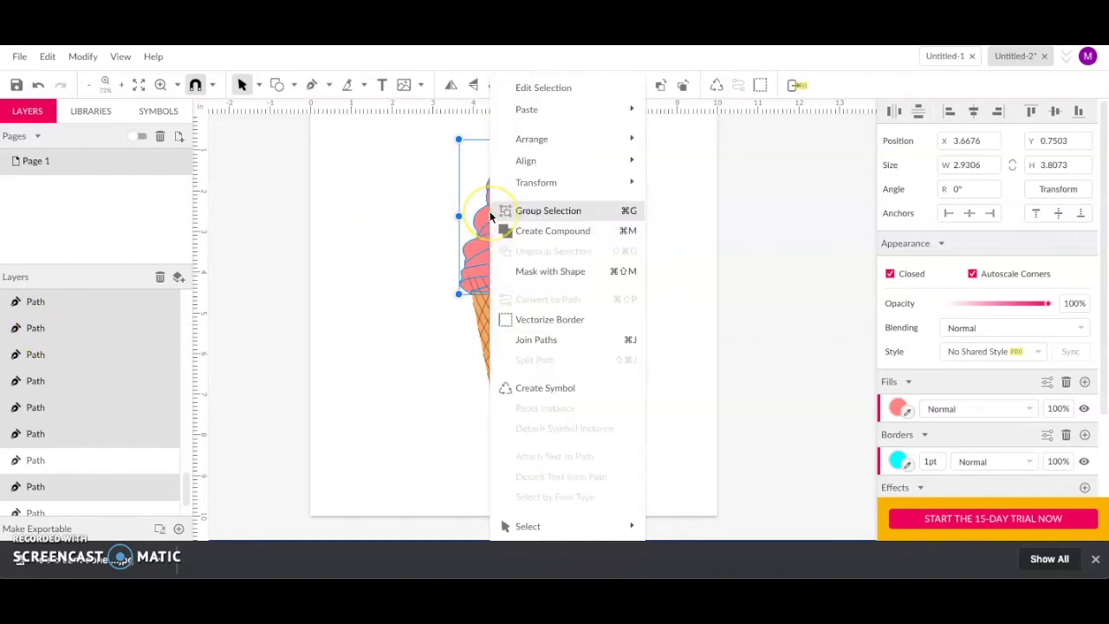
{"action": "mouse_move", "coordinate": [617, 145]}
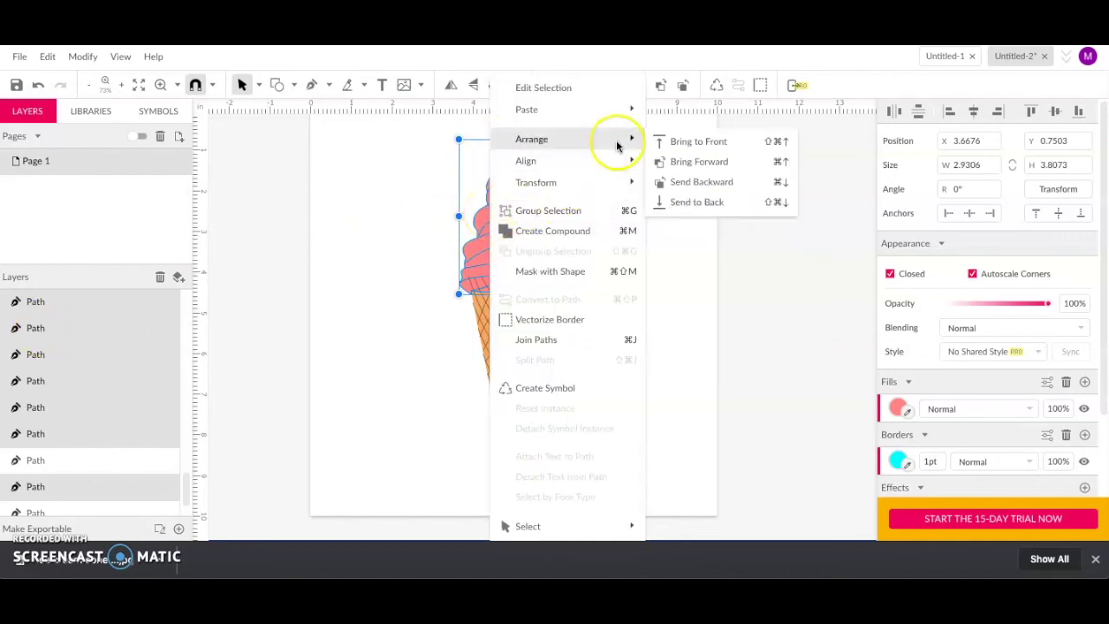
{"action": "left_click", "coordinate": [691, 143]}
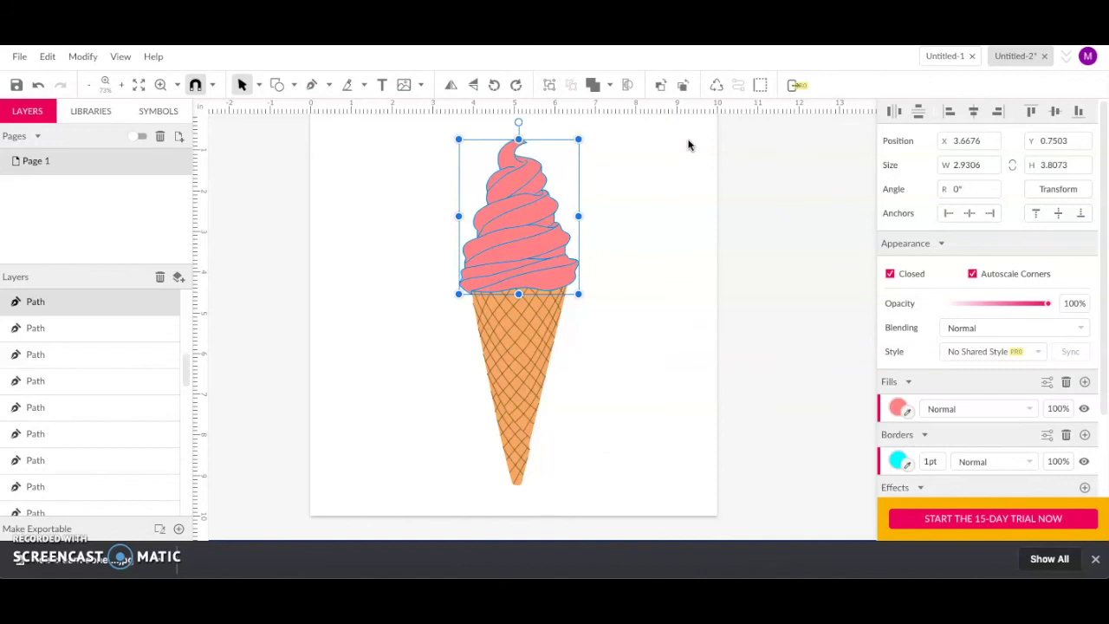
{"action": "left_click", "coordinate": [685, 223]}
{"action": "left_click", "coordinate": [347, 334]}
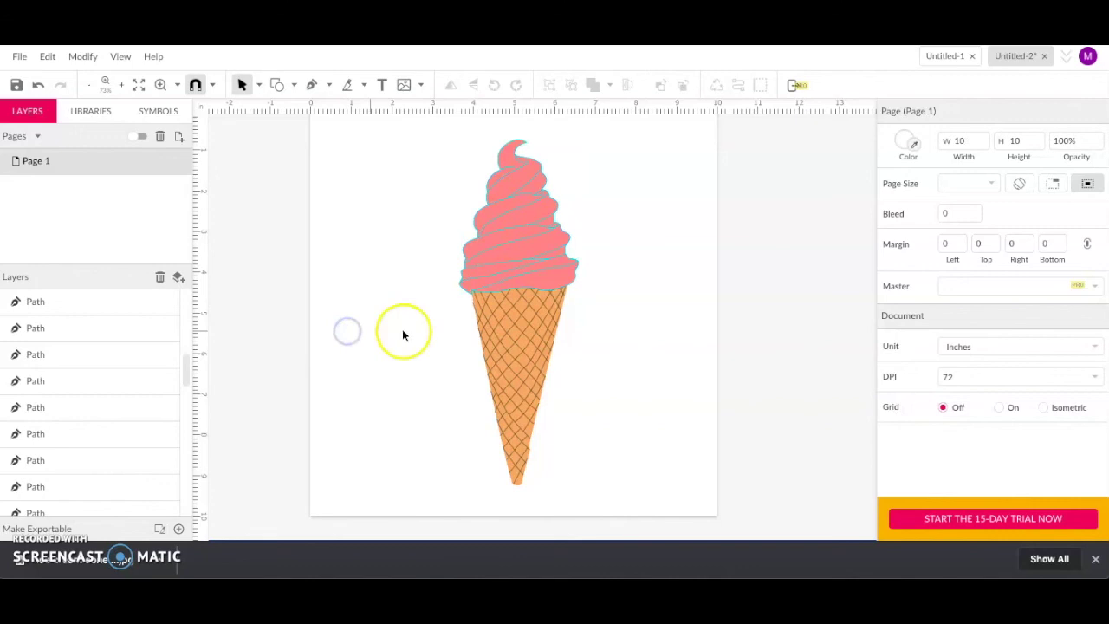
Select the pink ice cream outline path alone and hide its cyan border
{"action": "scroll", "coordinate": [454, 326], "scroll_direction": "up", "scroll_amount": 5}
{"action": "scroll", "coordinate": [454, 328], "scroll_direction": "down", "scroll_amount": 3}
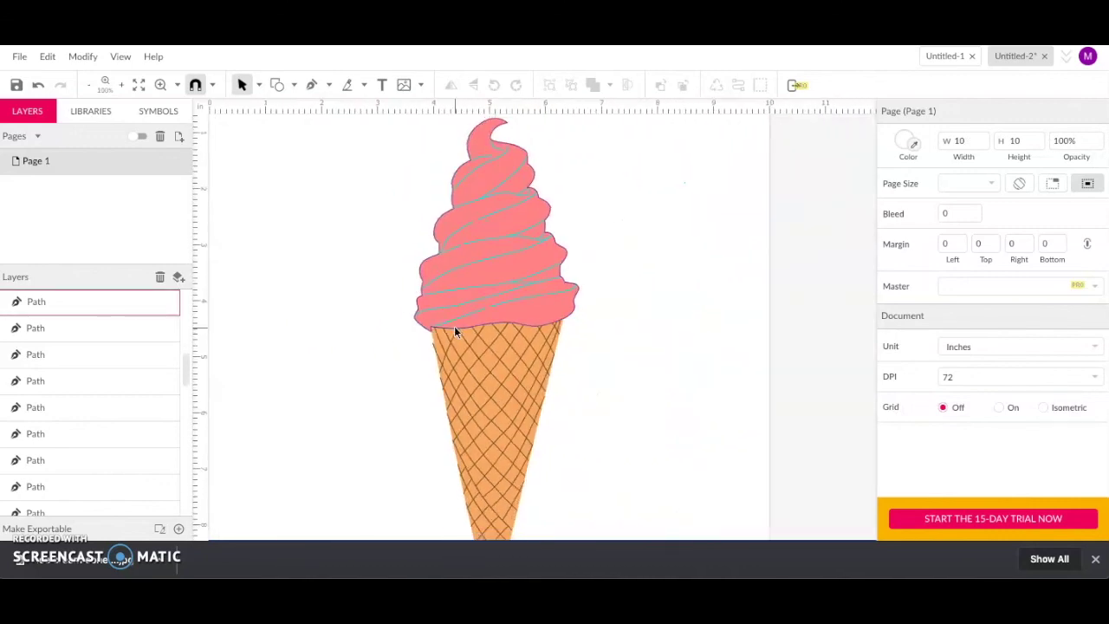
{"action": "left_click", "coordinate": [472, 139]}
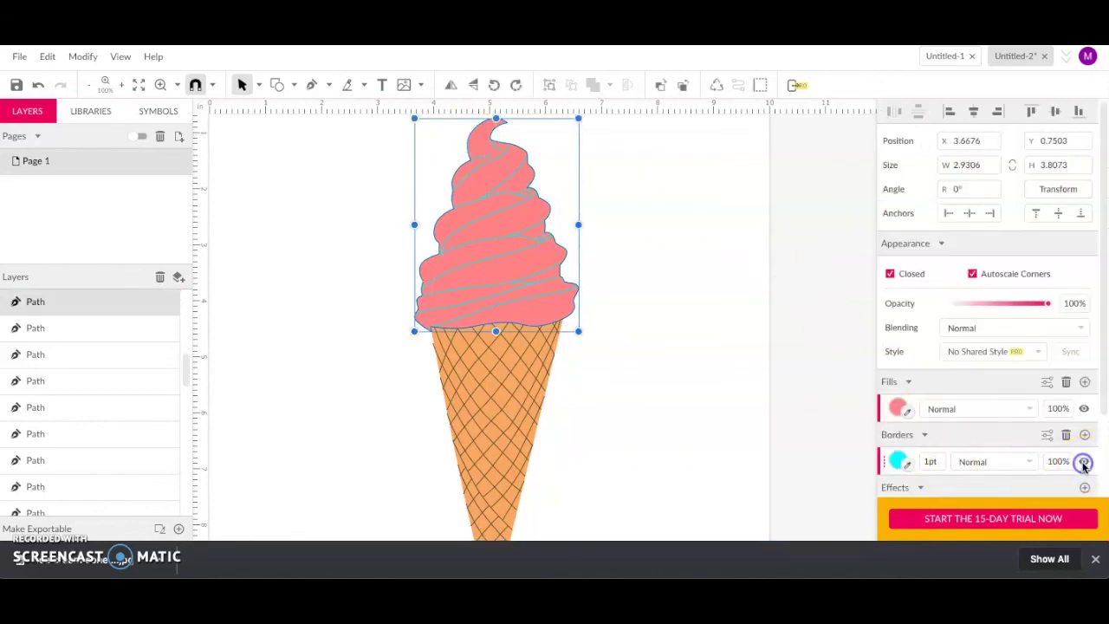
{"action": "left_click", "coordinate": [760, 364]}
Select only the ice cream's swirl lines, excluding the outline shape, and recolour their borders light pink
{"action": "left_click", "coordinate": [424, 171]}
{"action": "left_click_drag", "start_coordinate": [432, 125], "coordinate": [594, 312]}
{"action": "left_click", "coordinate": [618, 269]}
{"action": "left_click_drag", "start_coordinate": [428, 132], "coordinate": [558, 296]}
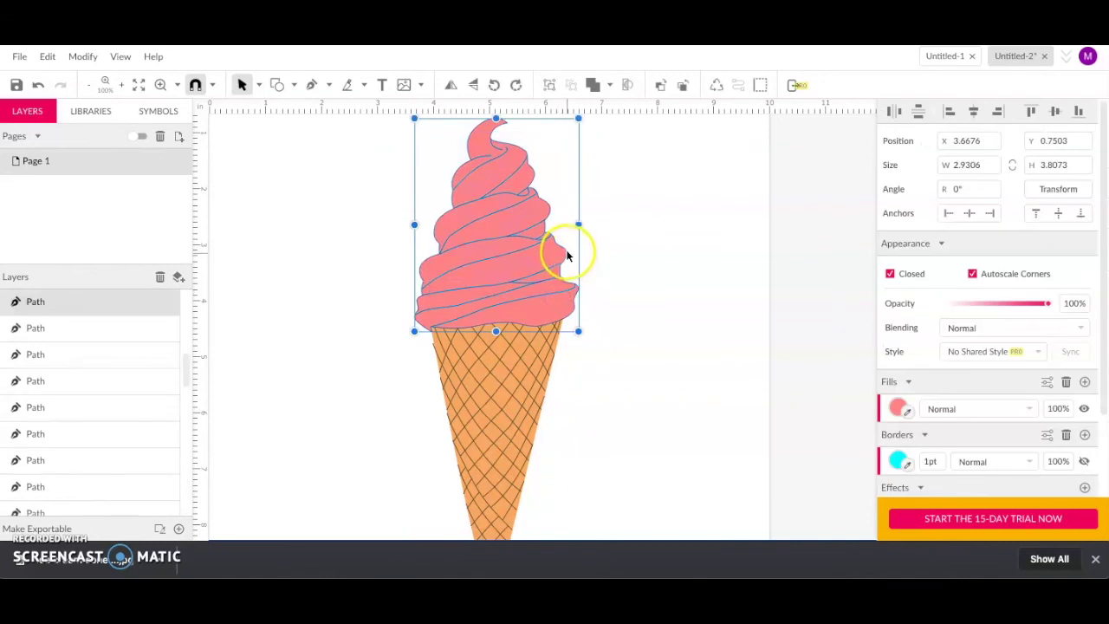
{"action": "left_click", "coordinate": [565, 251]}
{"action": "left_click", "coordinate": [912, 465]}
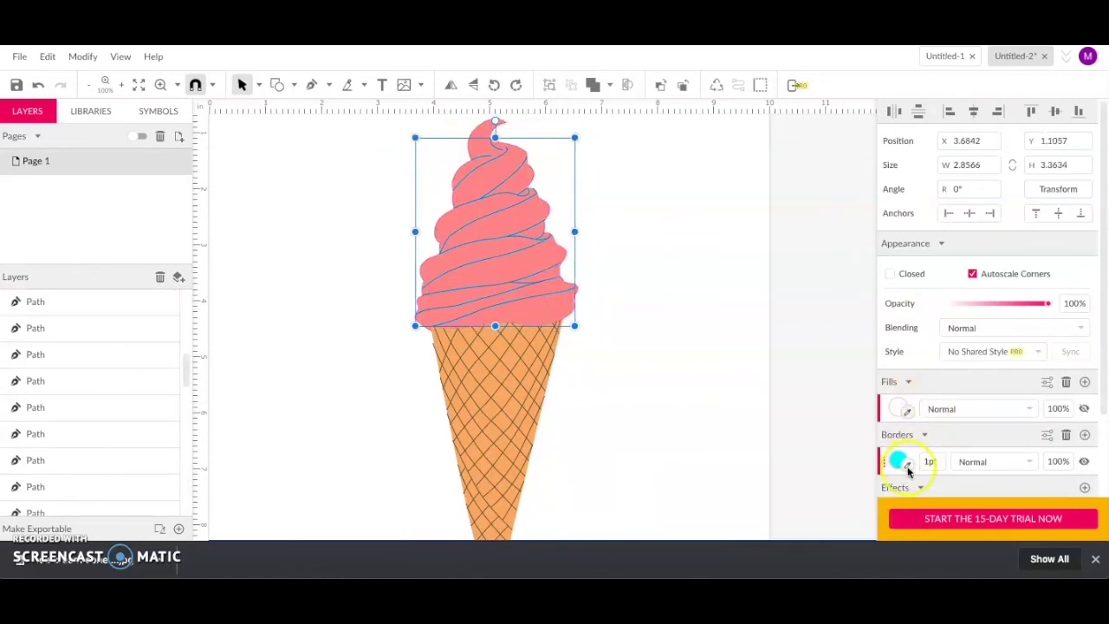
{"action": "left_click", "coordinate": [899, 461]}
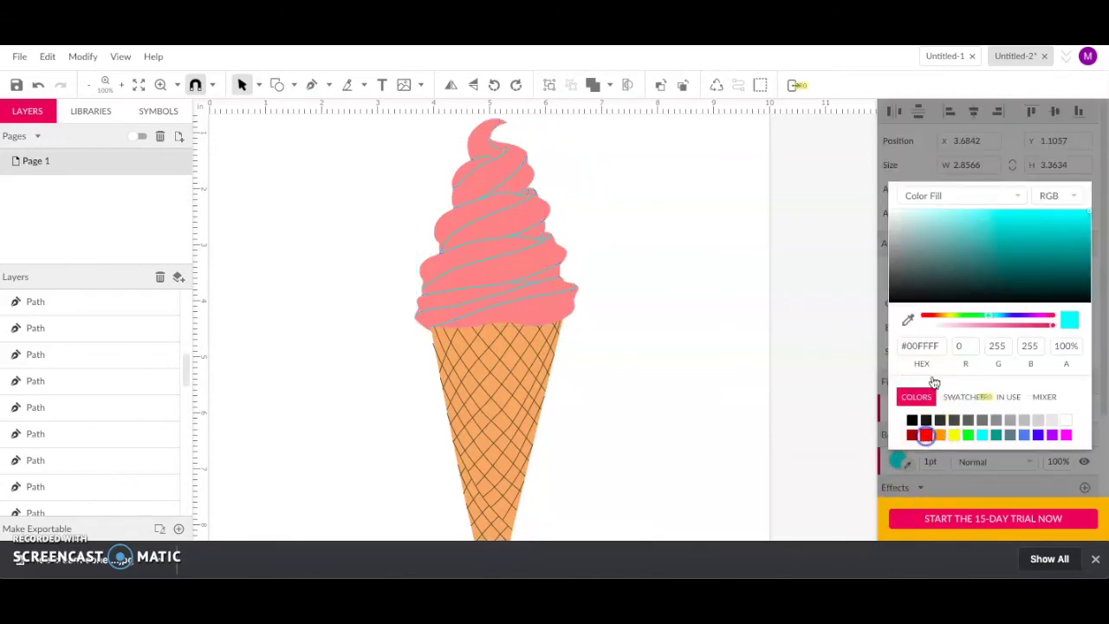
{"action": "left_click", "coordinate": [926, 435]}
{"action": "left_click_drag", "start_coordinate": [985, 236], "coordinate": [939, 208]}
{"action": "left_click", "coordinate": [701, 255]}
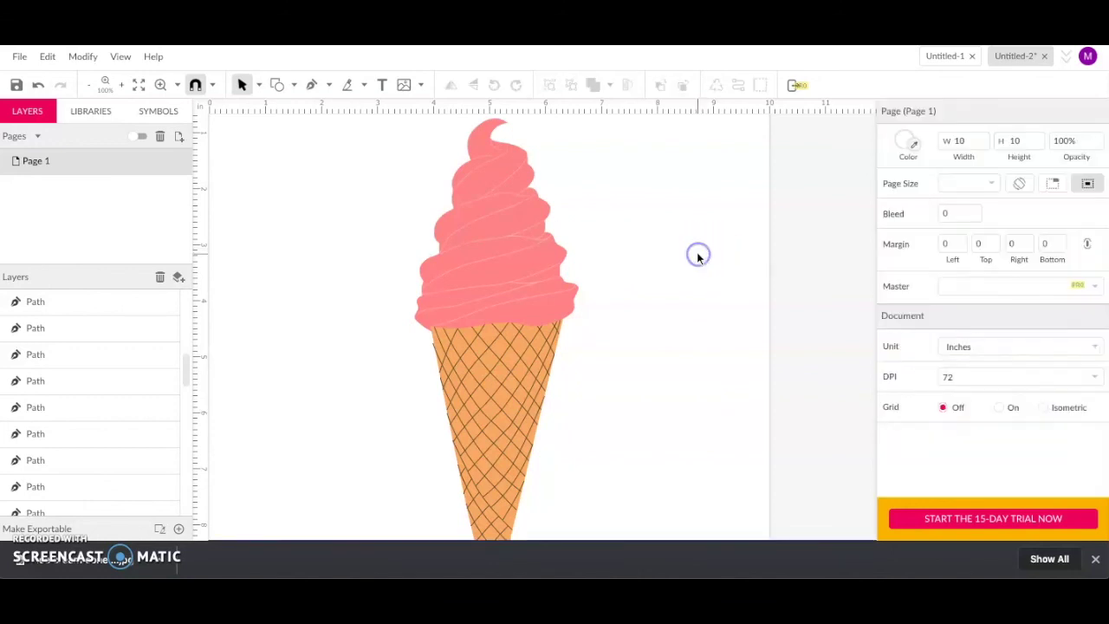
{"action": "scroll", "coordinate": [698, 258], "scroll_direction": "down", "scroll_amount": 2}
{"action": "scroll", "coordinate": [698, 258], "scroll_direction": "up", "scroll_amount": 4}
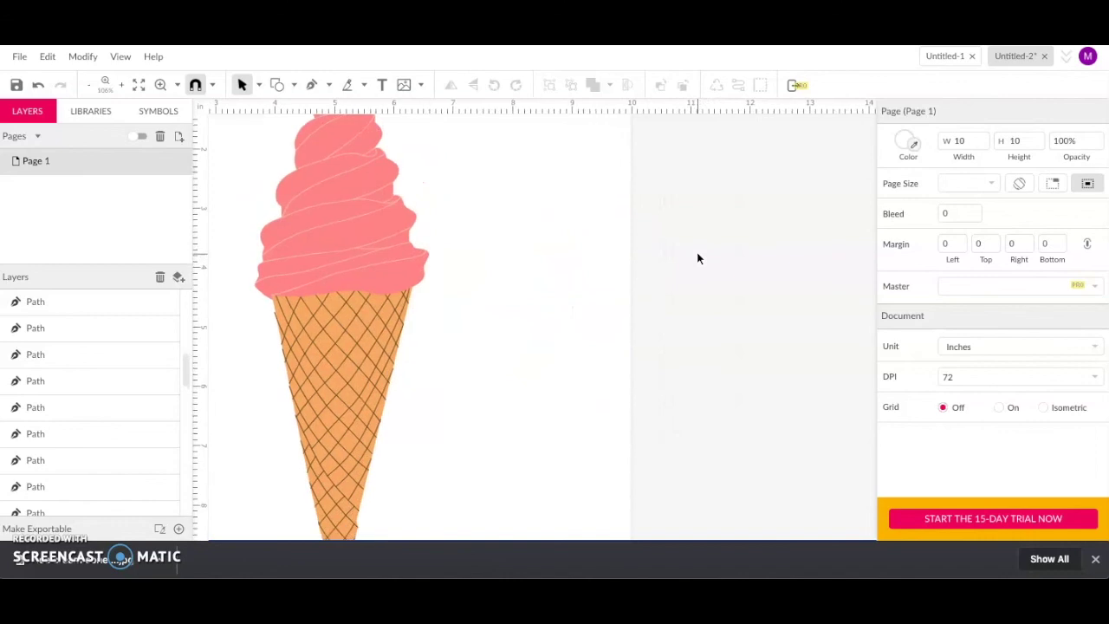
{"action": "scroll", "coordinate": [698, 255], "scroll_direction": "down", "scroll_amount": 3}
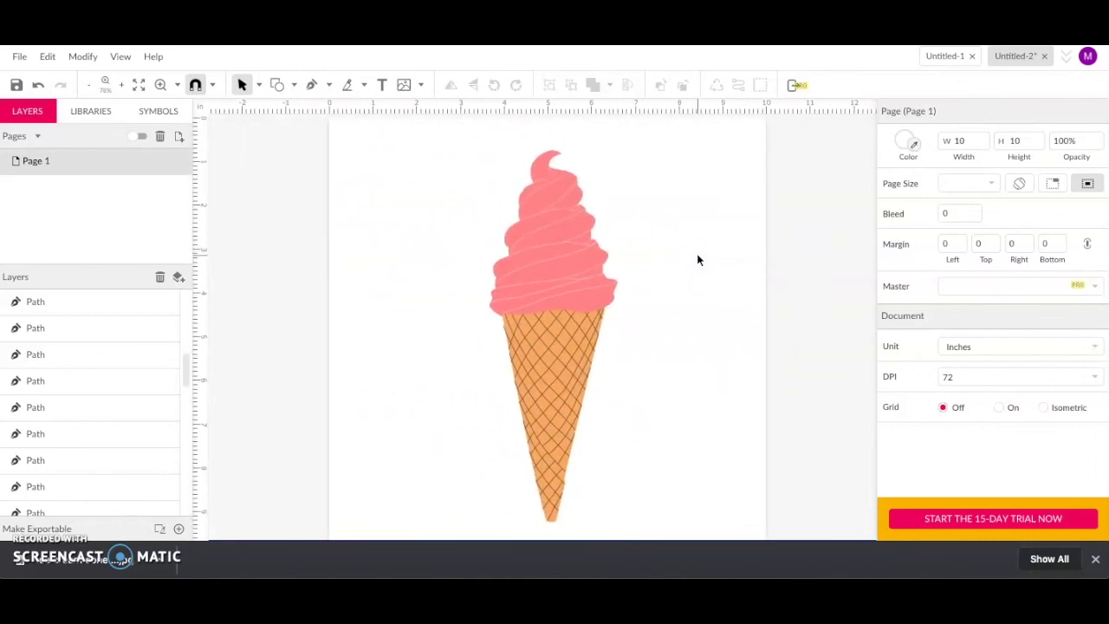
{"action": "left_click", "coordinate": [278, 84]}
{"action": "left_click", "coordinate": [322, 148]}
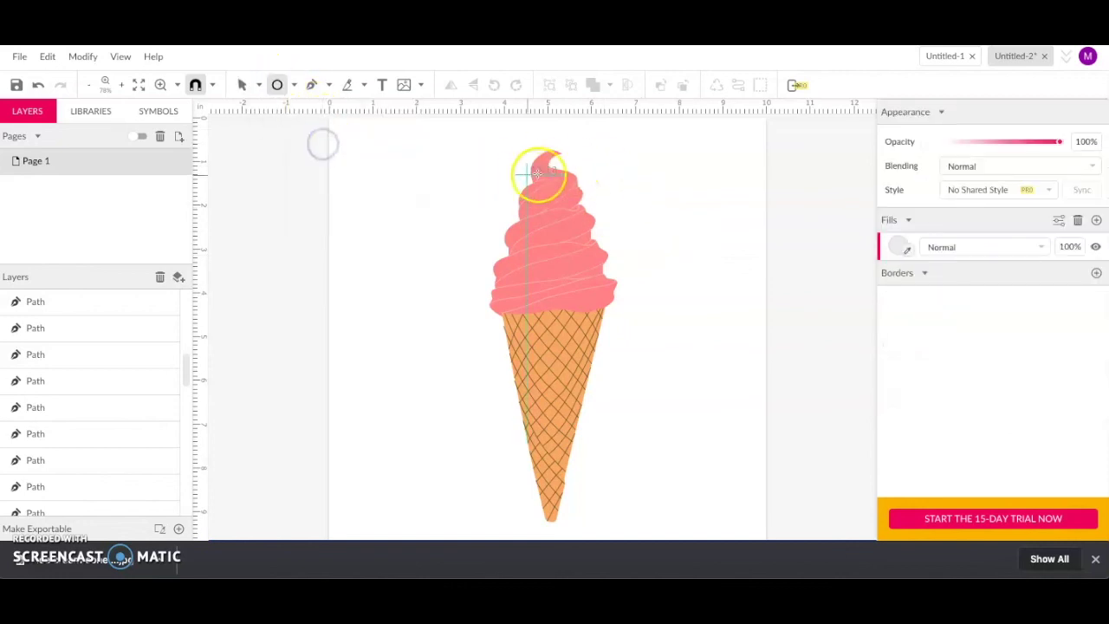
{"action": "left_click_drag", "start_coordinate": [554, 144], "coordinate": [533, 170]}
{"action": "left_click", "coordinate": [398, 224]}
{"action": "key", "text": "Delete"}
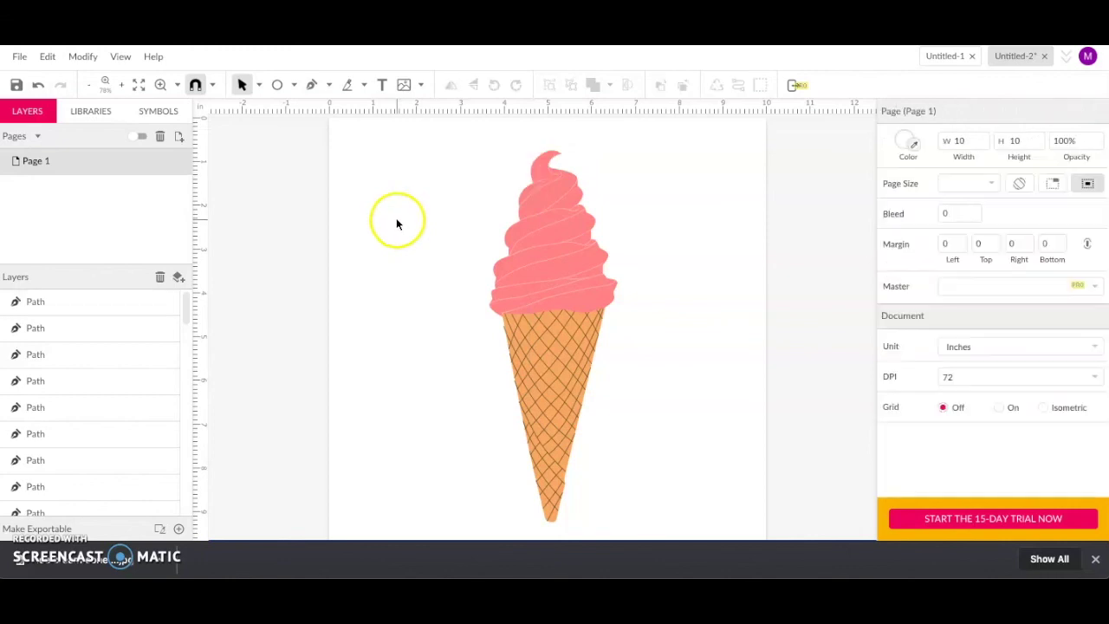
Open the document's file commands
{"action": "scroll", "coordinate": [447, 308], "scroll_direction": "right", "scroll_amount": 1}
{"action": "scroll", "coordinate": [447, 307], "scroll_direction": "down", "scroll_amount": 1}
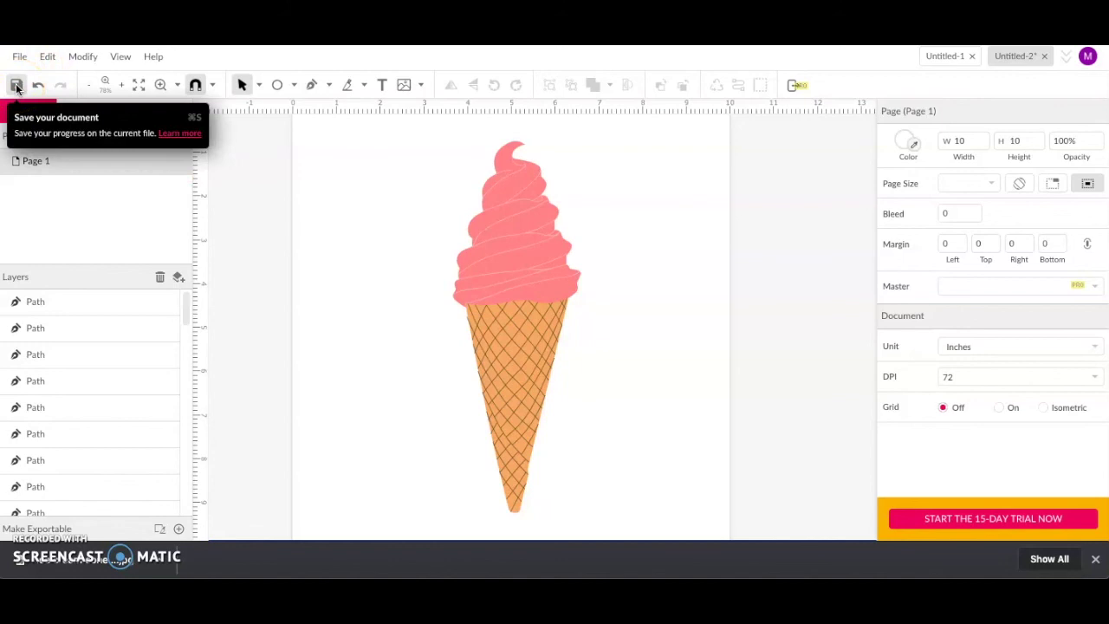
{"action": "left_click", "coordinate": [18, 55]}
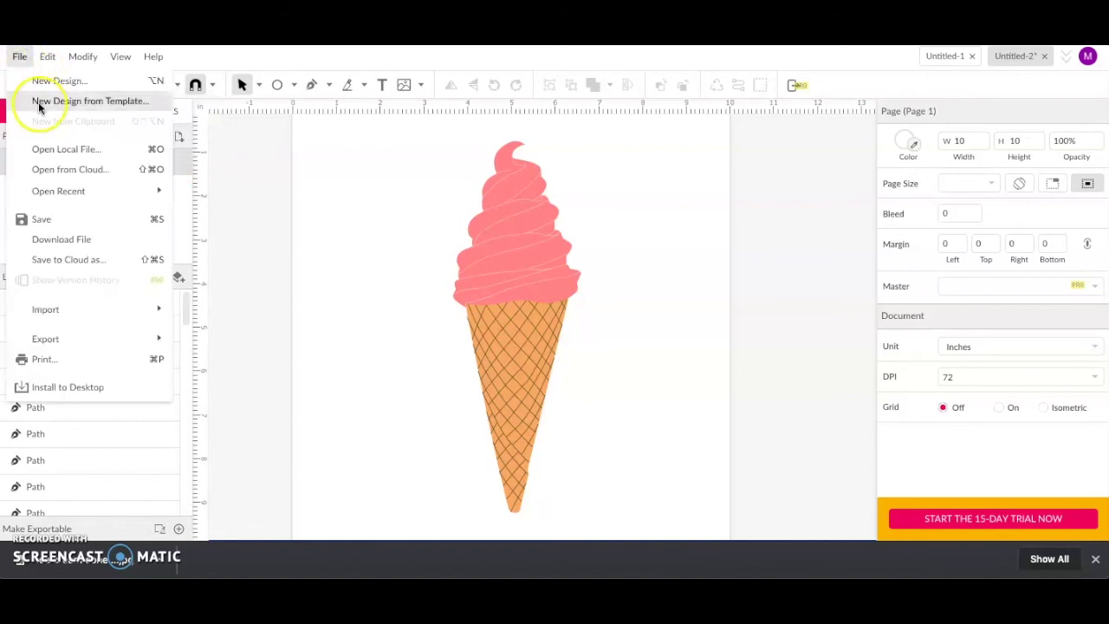